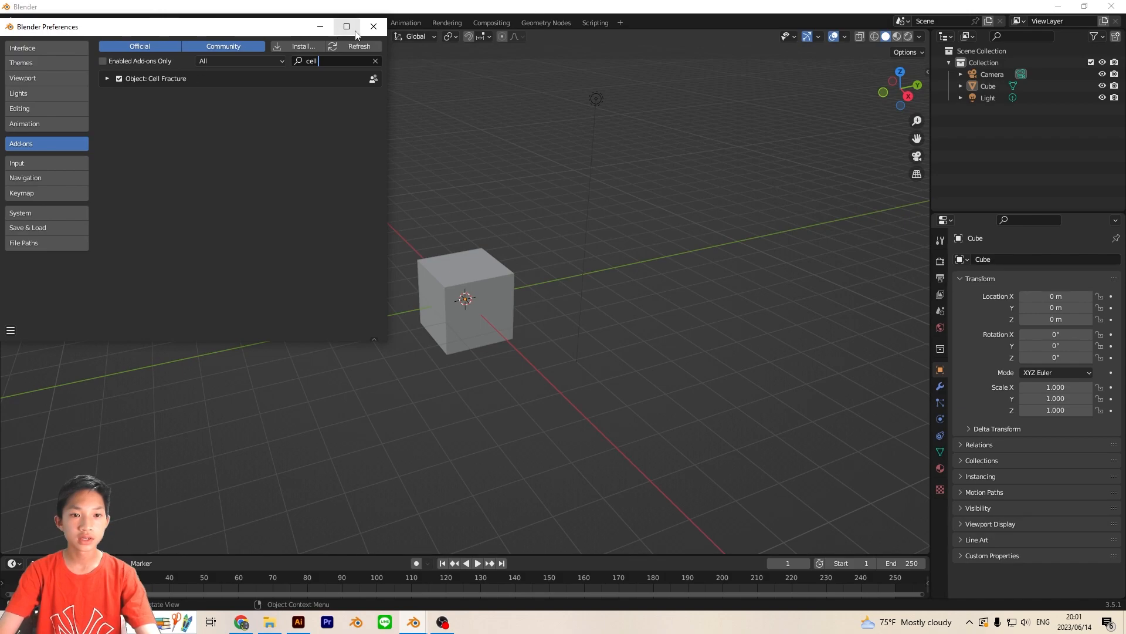
# - Close the preferences and move the cube up 1 m along the Z axis
pyautogui.click(374, 27)
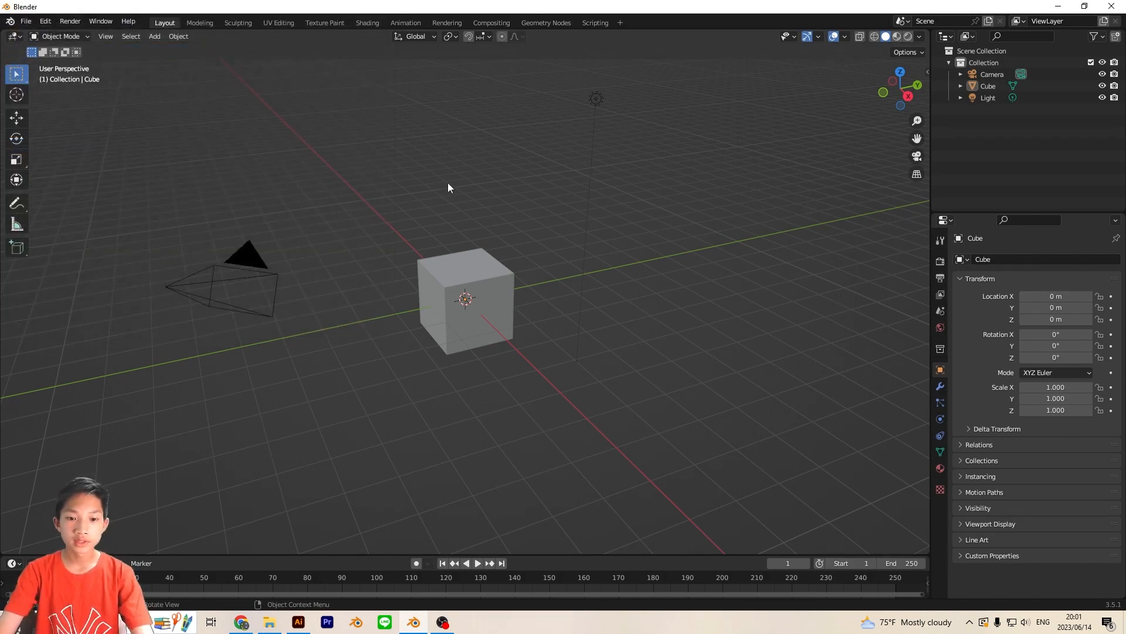
pyautogui.scroll(2, 470, 237)
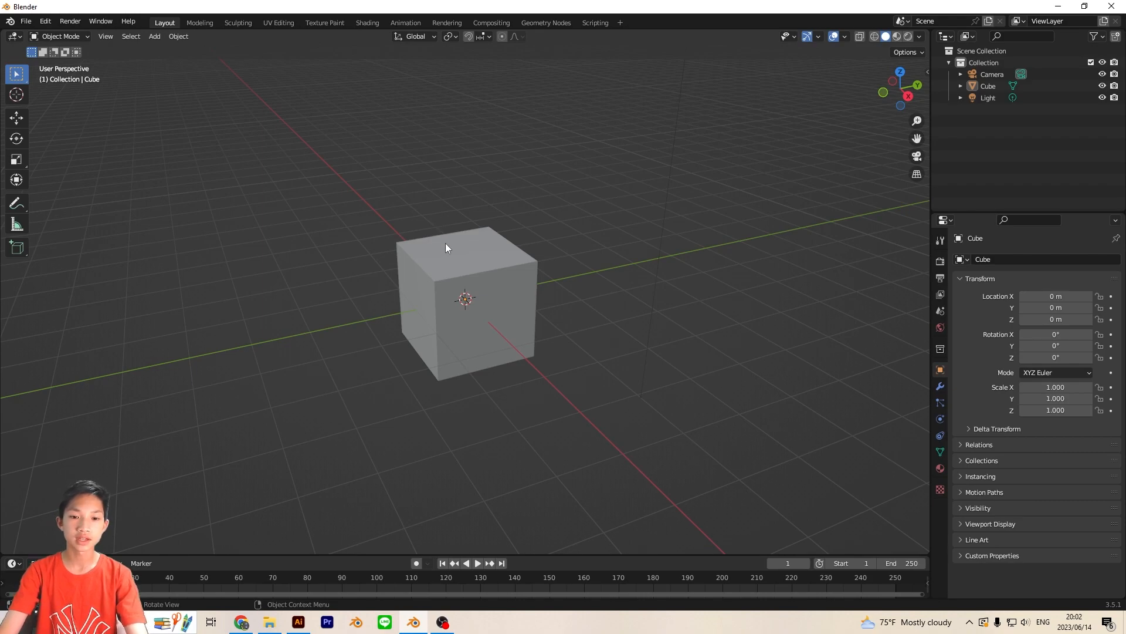
pyautogui.click(433, 267)
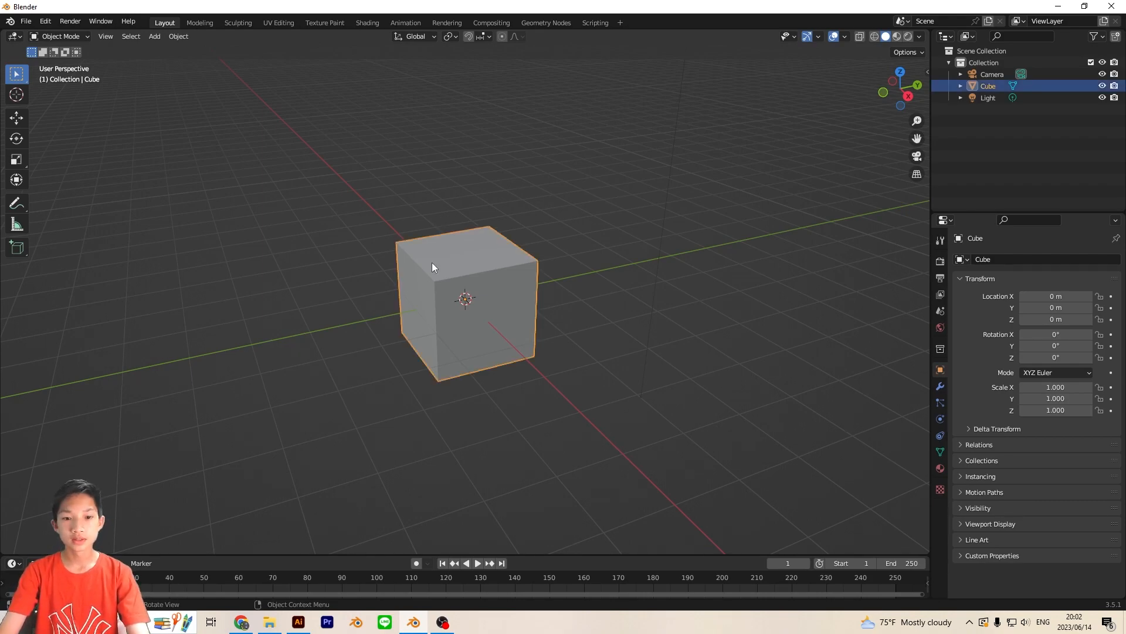
pyautogui.moveTo(466, 270); pyautogui.dragTo(586, 253, button='middle')
pyautogui.write('gz')
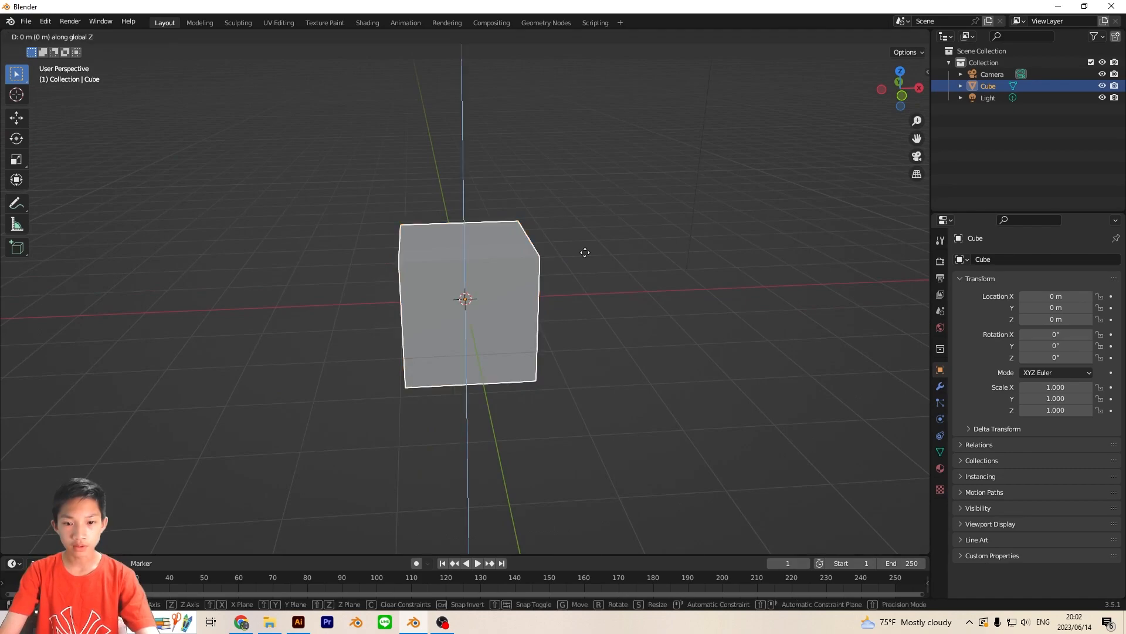
pyautogui.write('1')
pyautogui.press('Return')
# - Add a plane mesh at the origin and scale it up to about 7.03 as a ground under the cube
pyautogui.hotkey('shift', 'a')
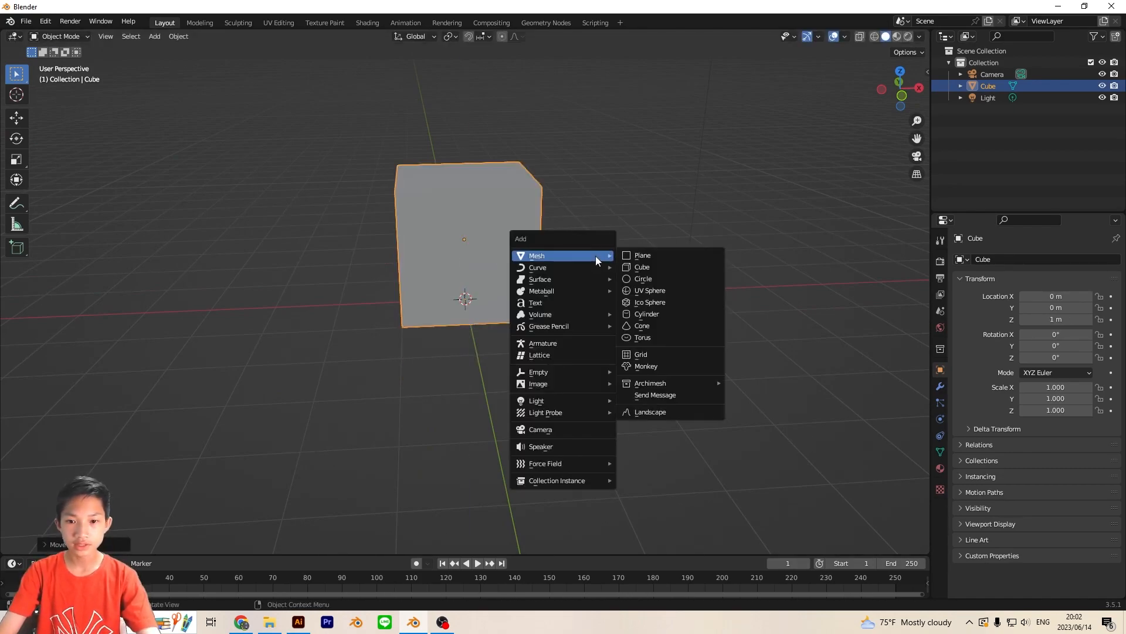
pyautogui.click(647, 259)
pyautogui.press('s')
pyautogui.click(808, 289)
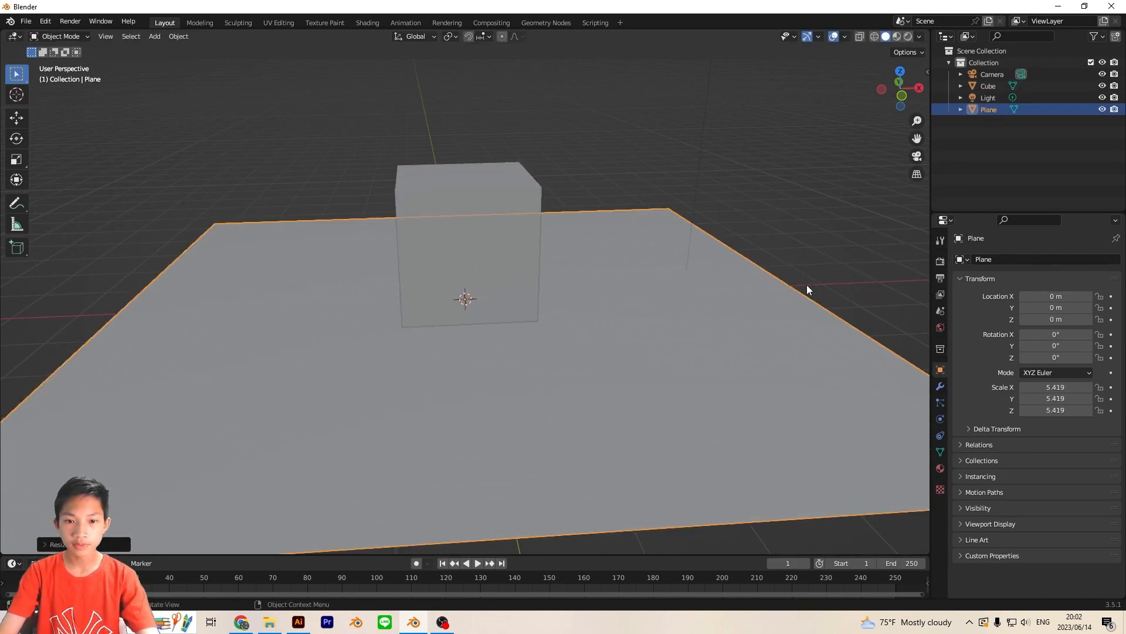
pyautogui.press('s')
pyautogui.click(680, 182)
pyautogui.click(681, 182)
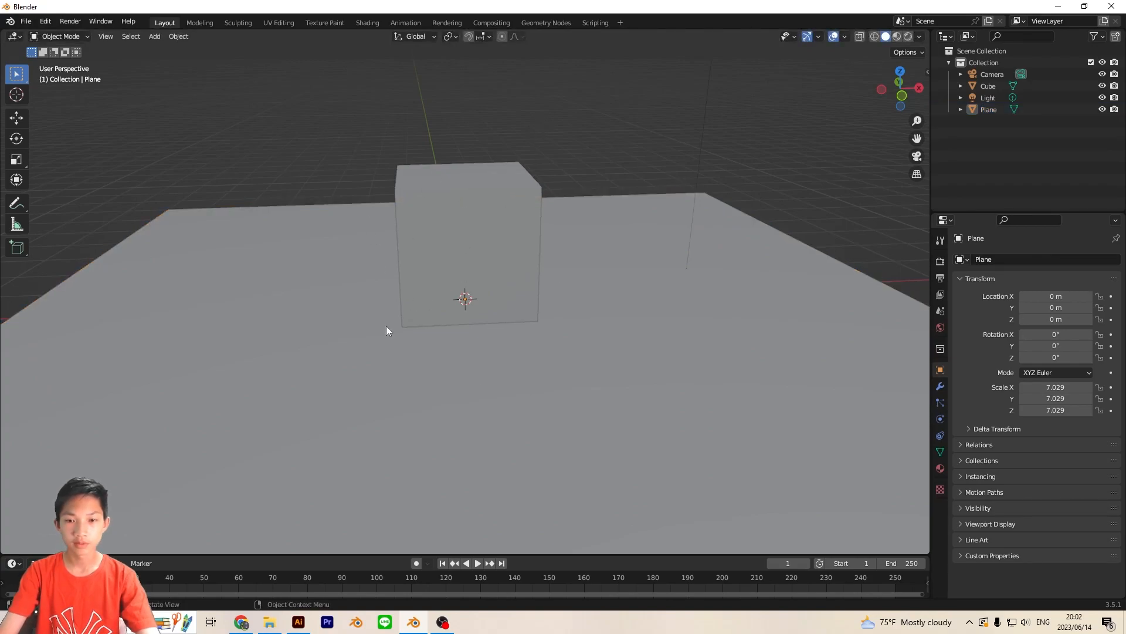
# - Select the cube and add a particle system to it
pyautogui.moveTo(547, 187); pyautogui.dragTo(349, 179, button='middle')
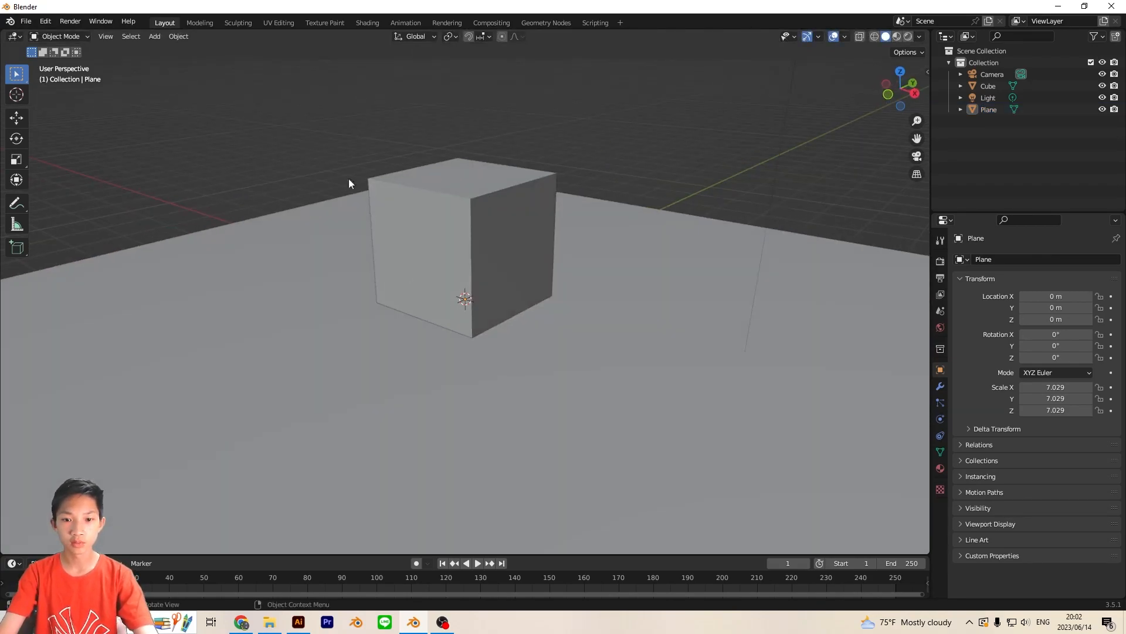
pyautogui.click(426, 192)
pyautogui.scroll(2, 551, 200)
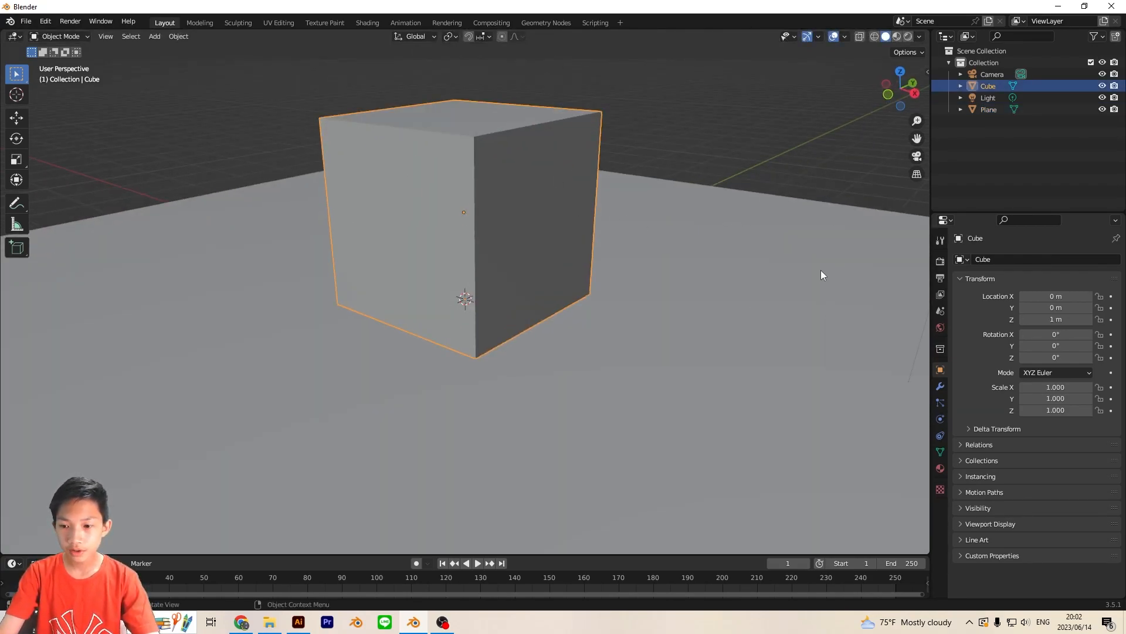
pyautogui.click(940, 403)
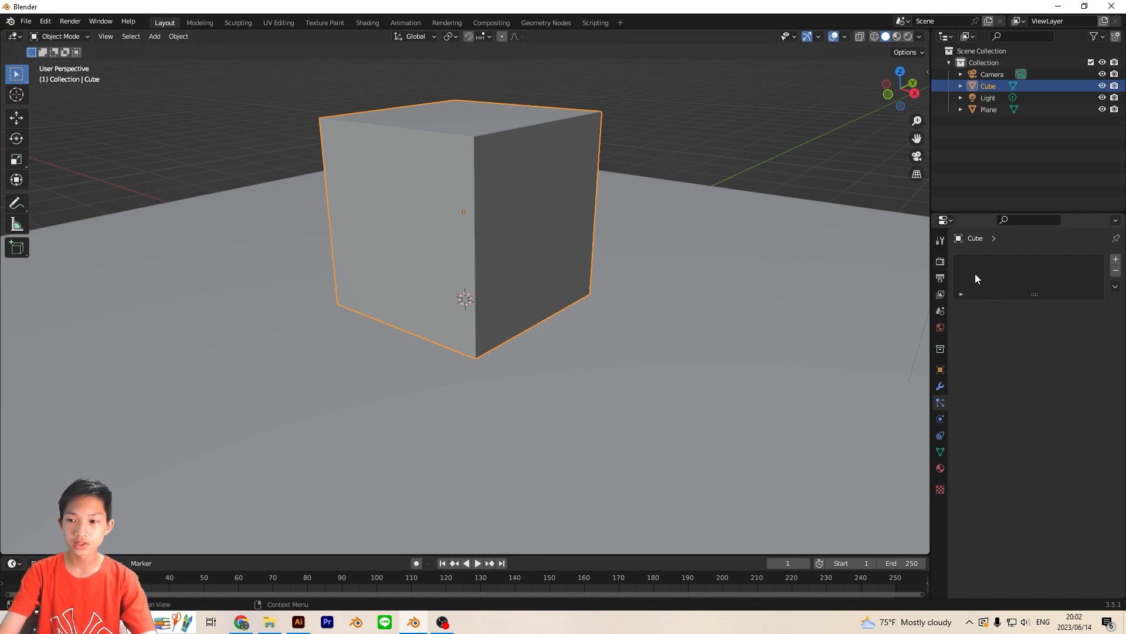
pyautogui.click(1116, 260)
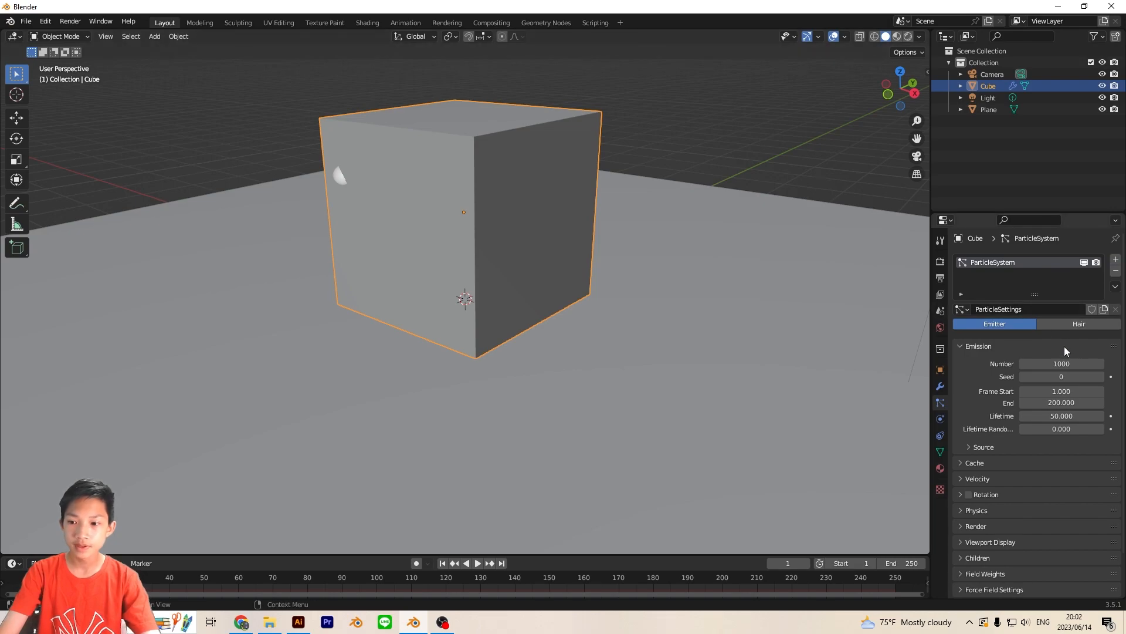
# - Set the particle emission's frame start and end both to 0
pyautogui.click(1053, 391)
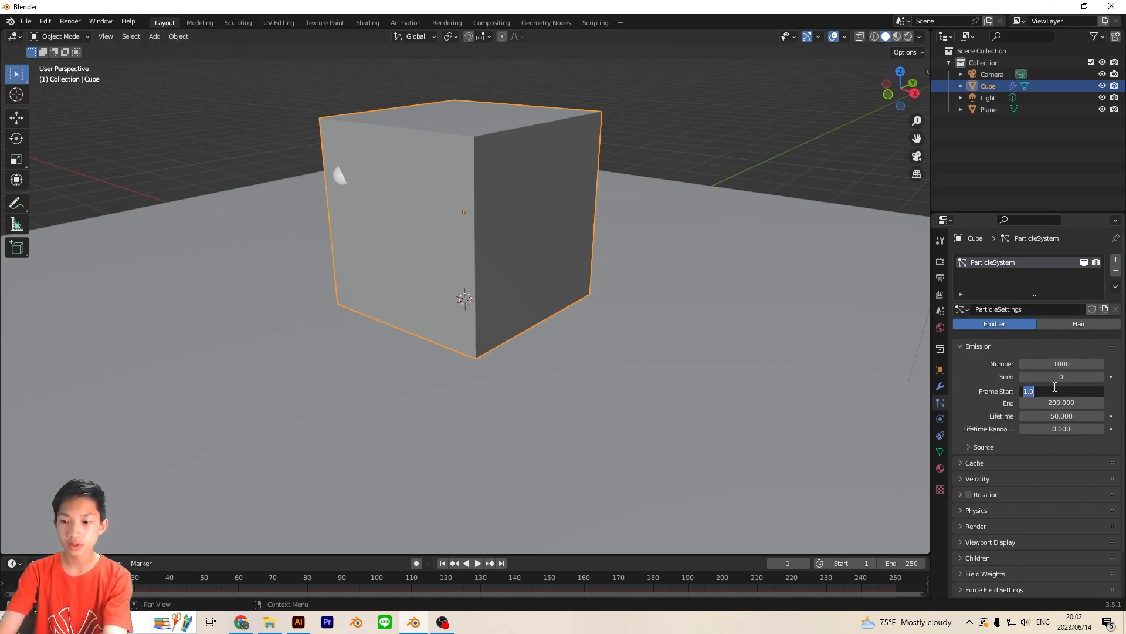
pyautogui.write('0')
pyautogui.press('Return')
pyautogui.click(1051, 403)
pyautogui.write('0')
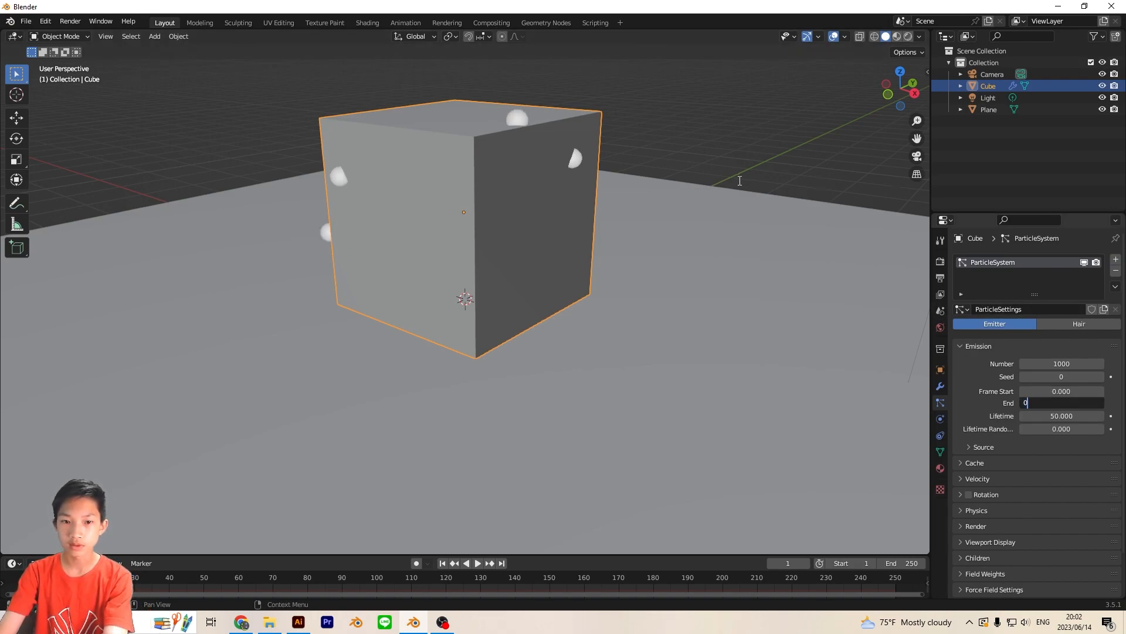
pyautogui.press('Return')
# - Start the Cell Fracture operation on the cube and set its margin to 0
pyautogui.moveTo(563, 173); pyautogui.dragTo(692, 190, button='middle')
pyautogui.moveTo(532, 160); pyautogui.dragTo(433, 234, button='middle')
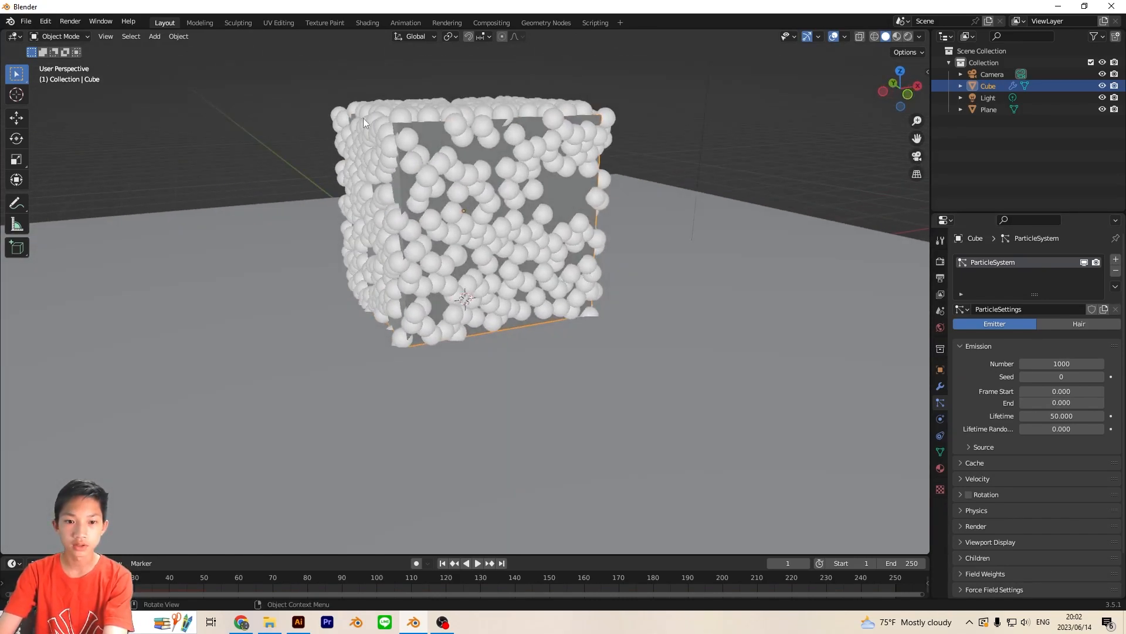
pyautogui.moveTo(440, 125); pyautogui.dragTo(453, 161, button='middle')
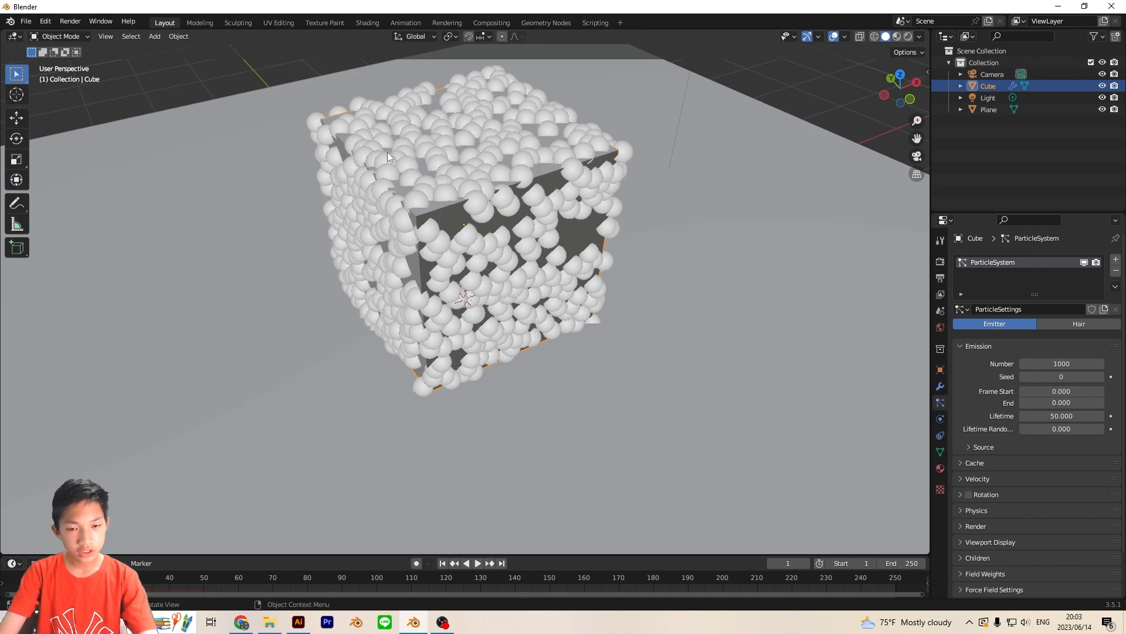
pyautogui.press('F3')
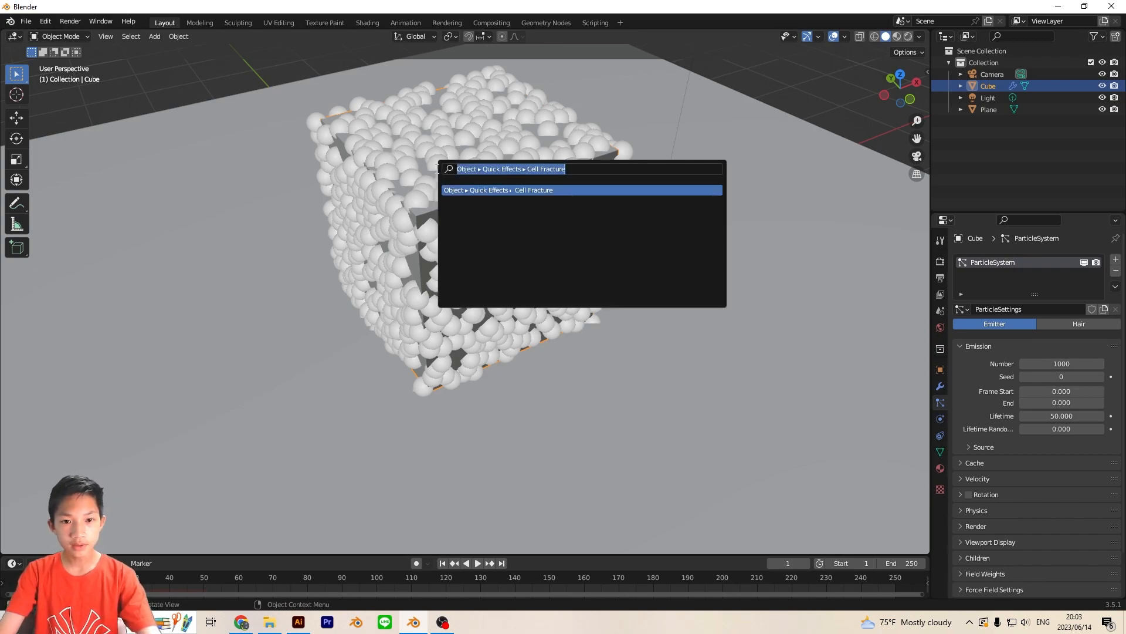
pyautogui.press('BackSpace')
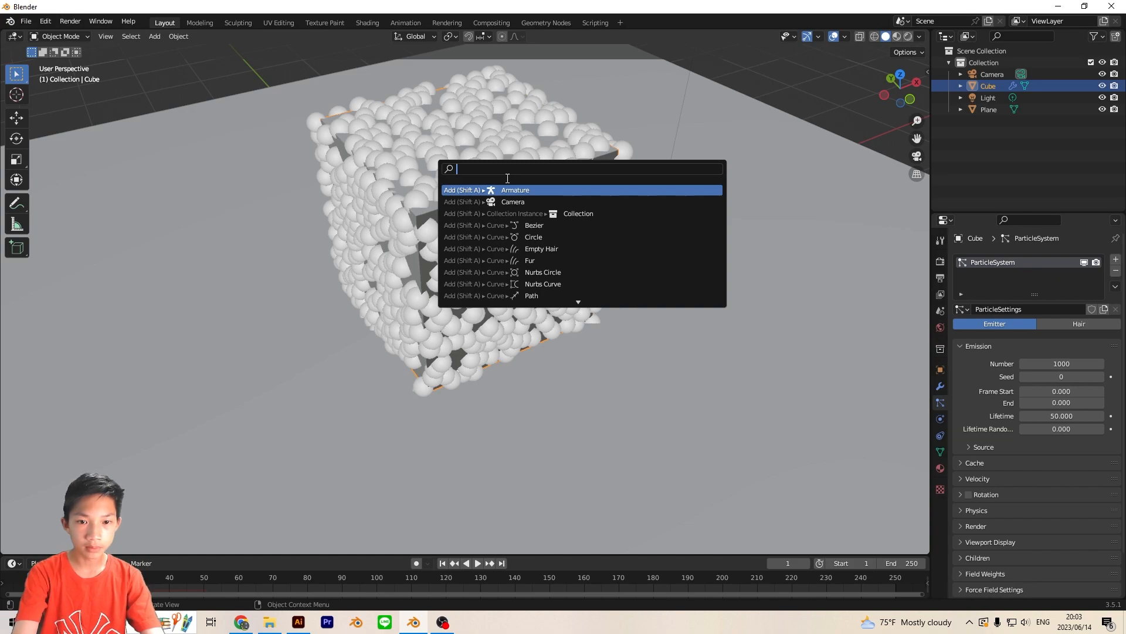
pyautogui.write('cell')
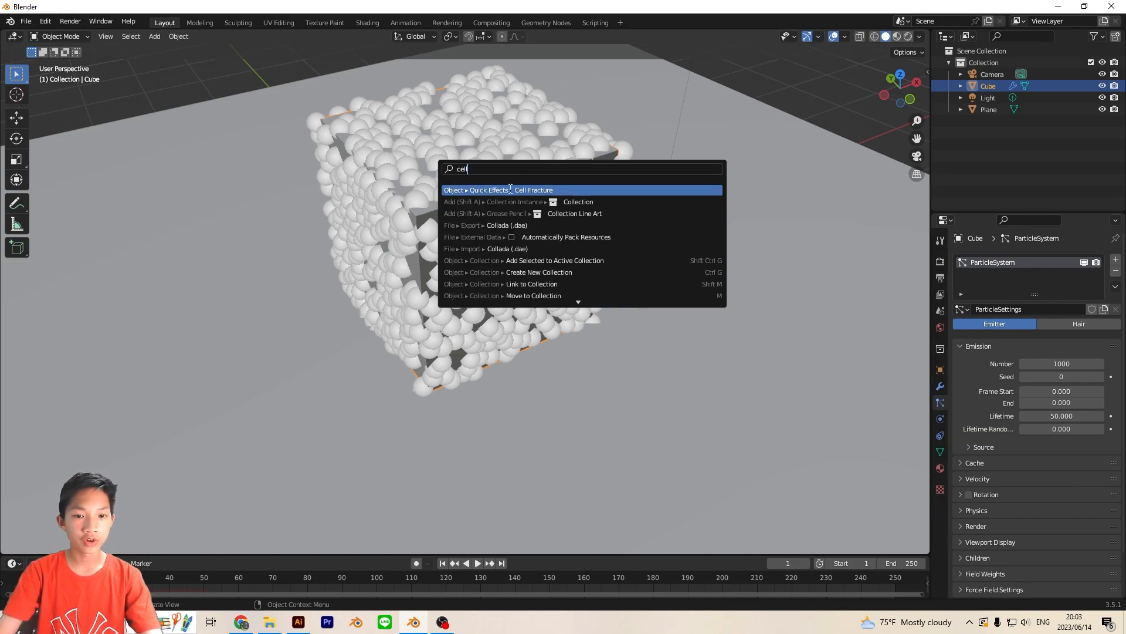
pyautogui.press('Return')
pyautogui.moveTo(411, 194); pyautogui.dragTo(400, 144)
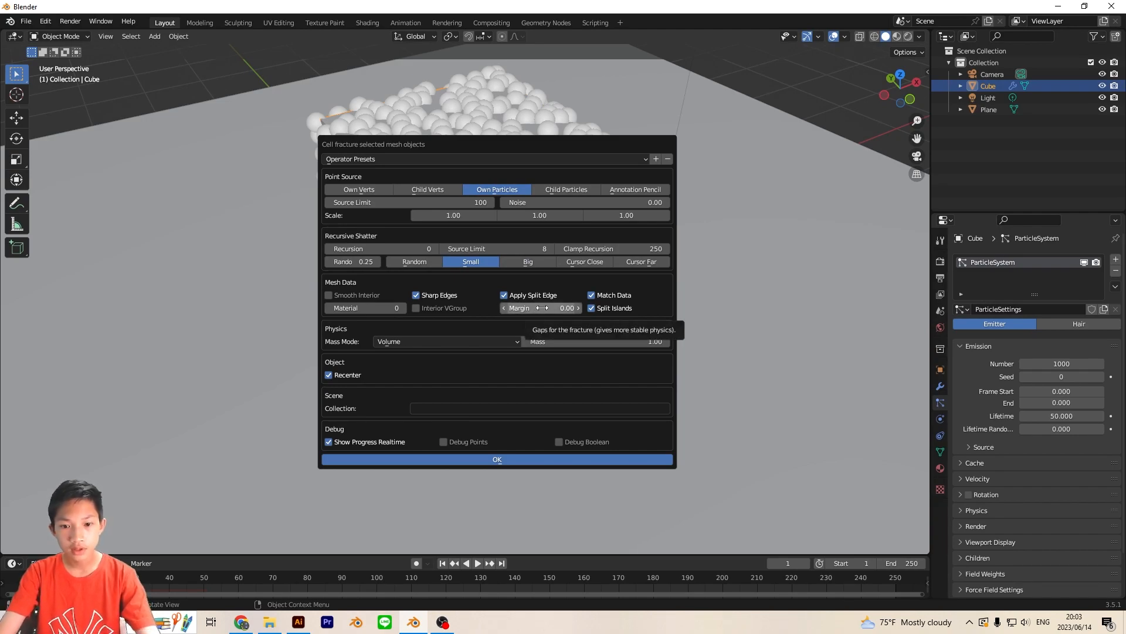
pyautogui.click(543, 308)
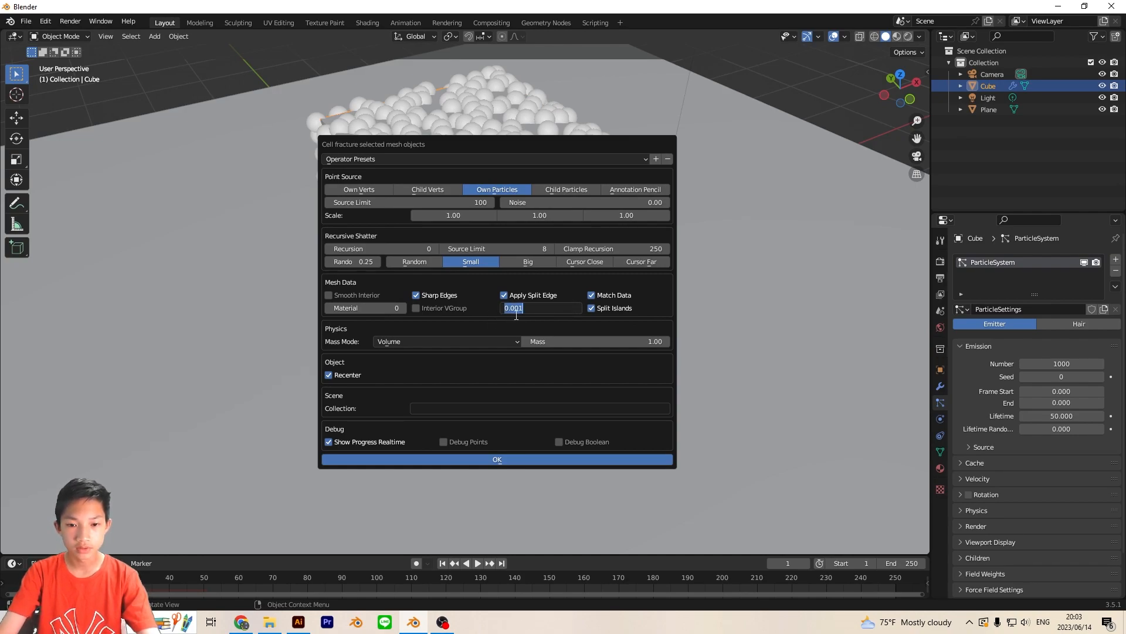
pyautogui.write('0')
pyautogui.press('Return')
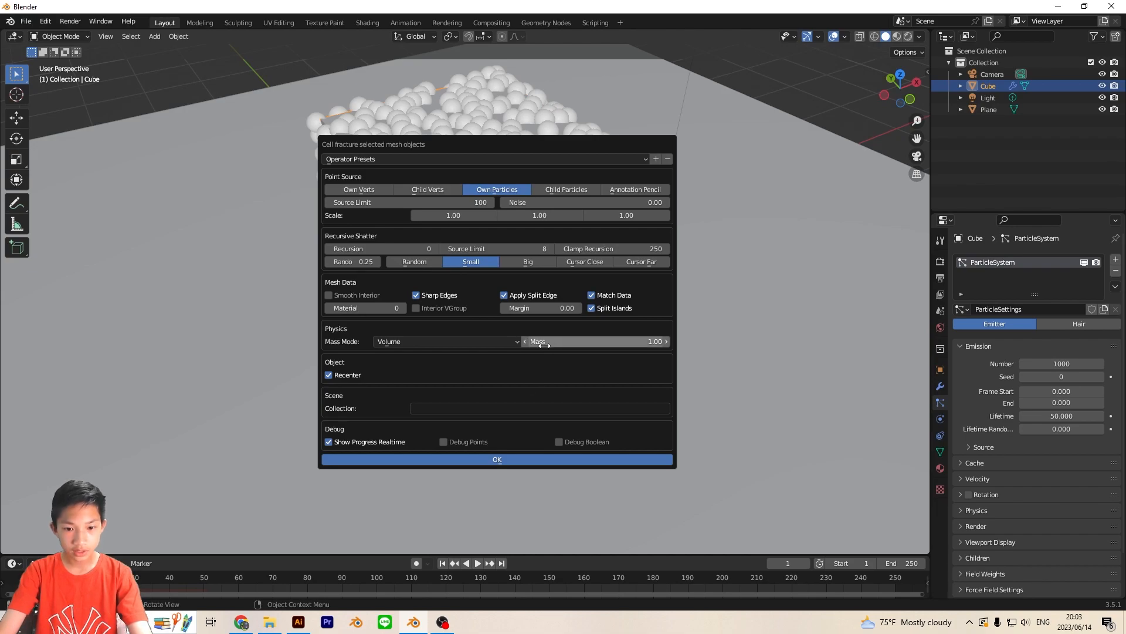
# - Enter fracture as the output collection name and run the cell fracture
pyautogui.click(419, 409)
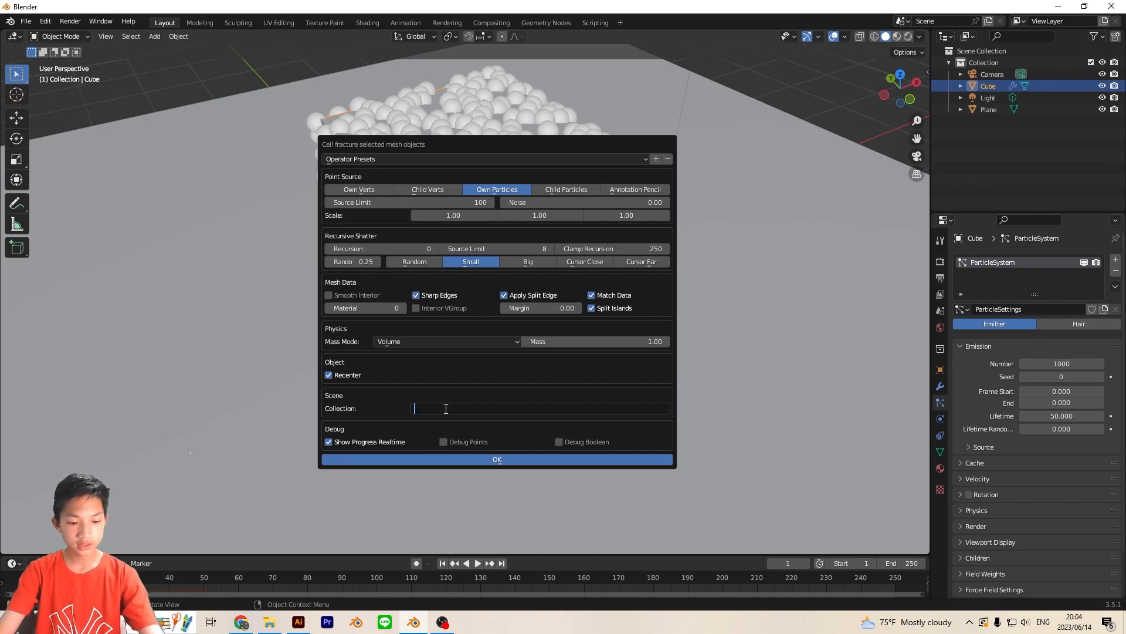
pyautogui.write('fract')
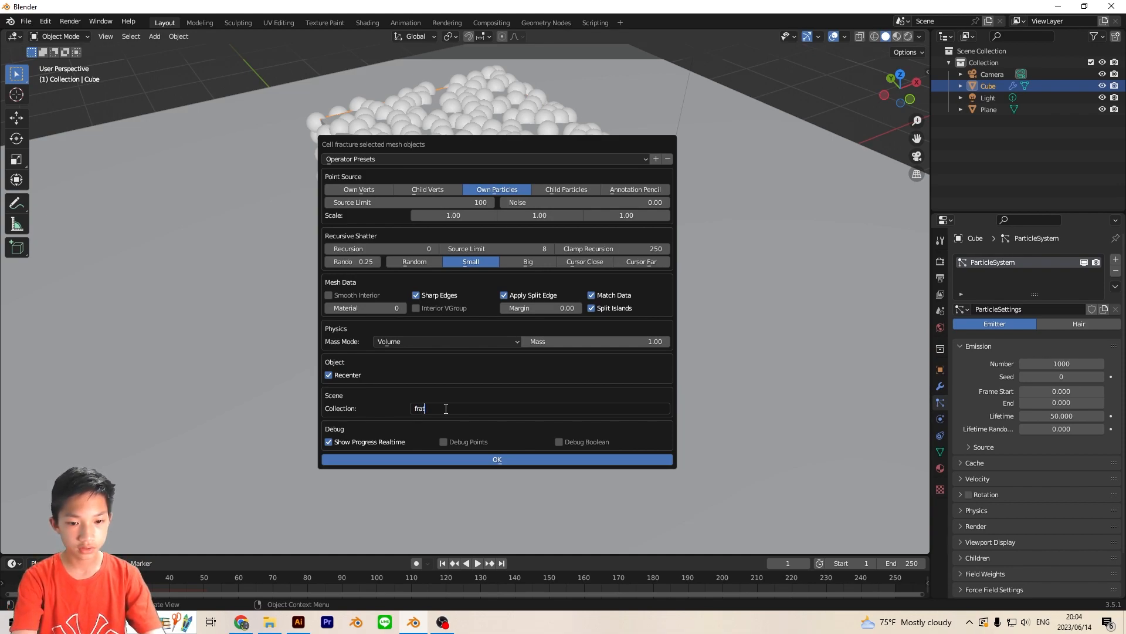
pyautogui.write('ure')
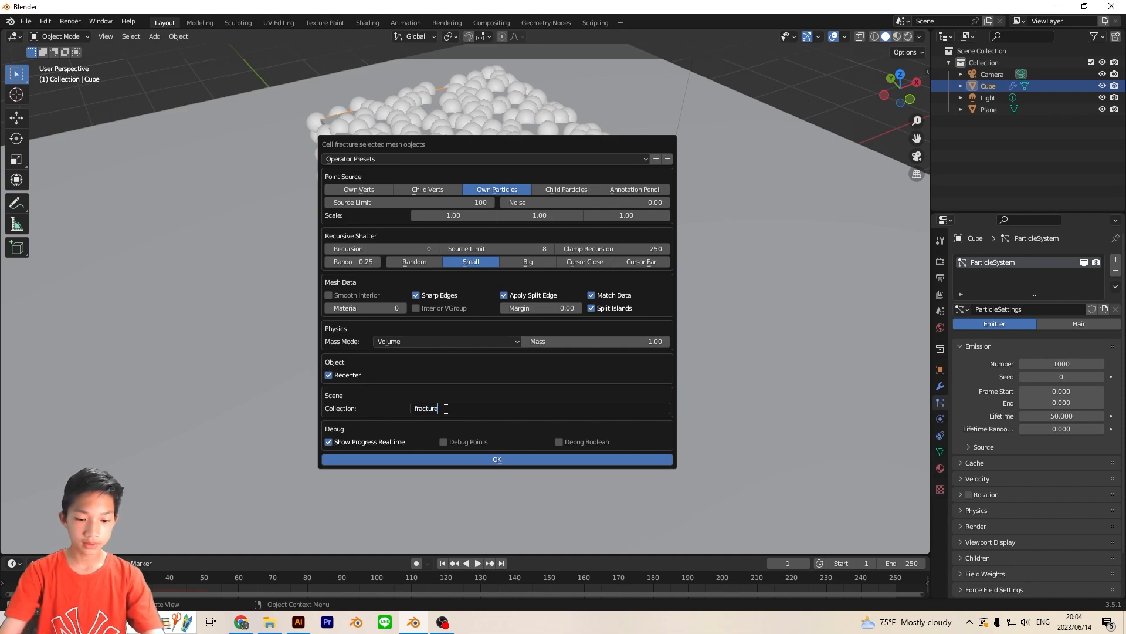
pyautogui.click(472, 463)
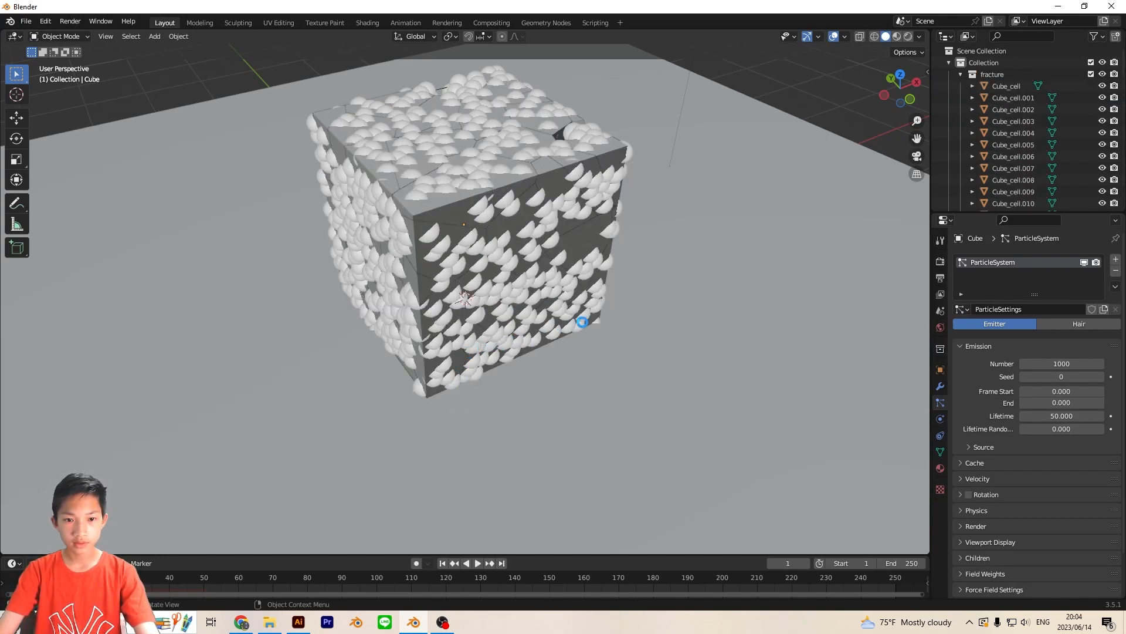
# - Collapse the fracture collection and delete the original Cube object, keeping the fractured cells
pyautogui.moveTo(414, 298); pyautogui.dragTo(334, 268, button='middle')
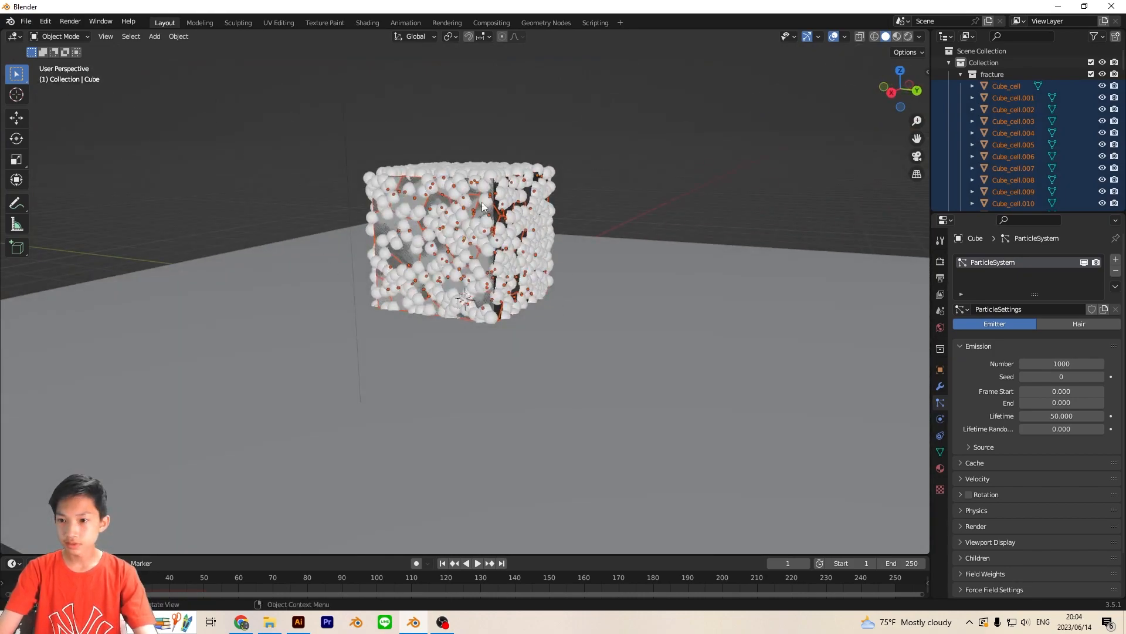
pyautogui.click(960, 73)
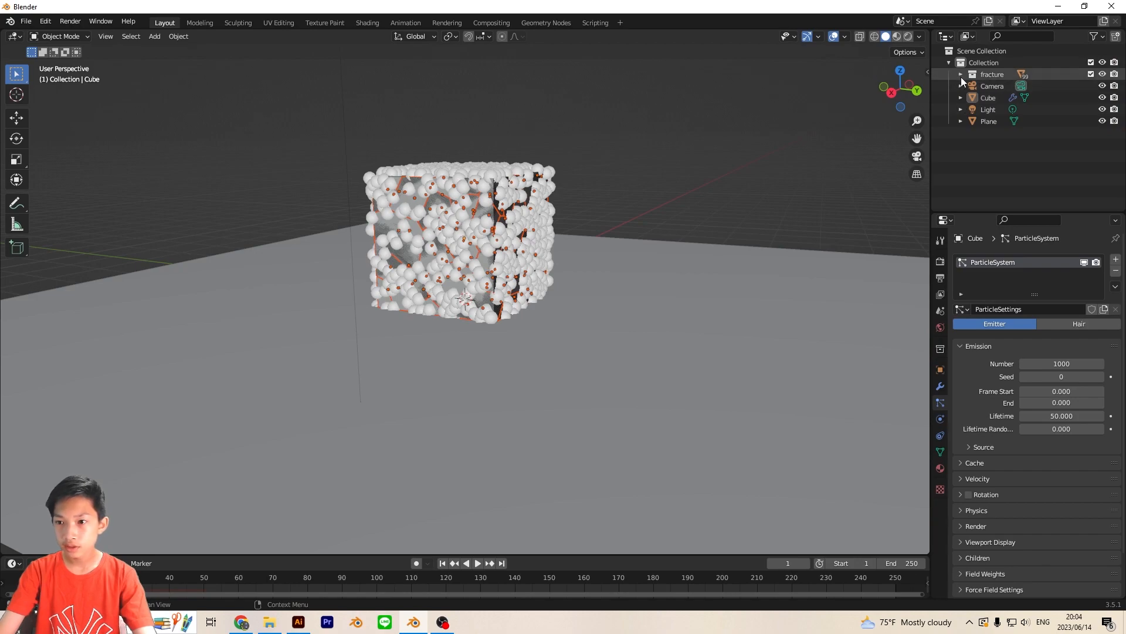
pyautogui.click(974, 97)
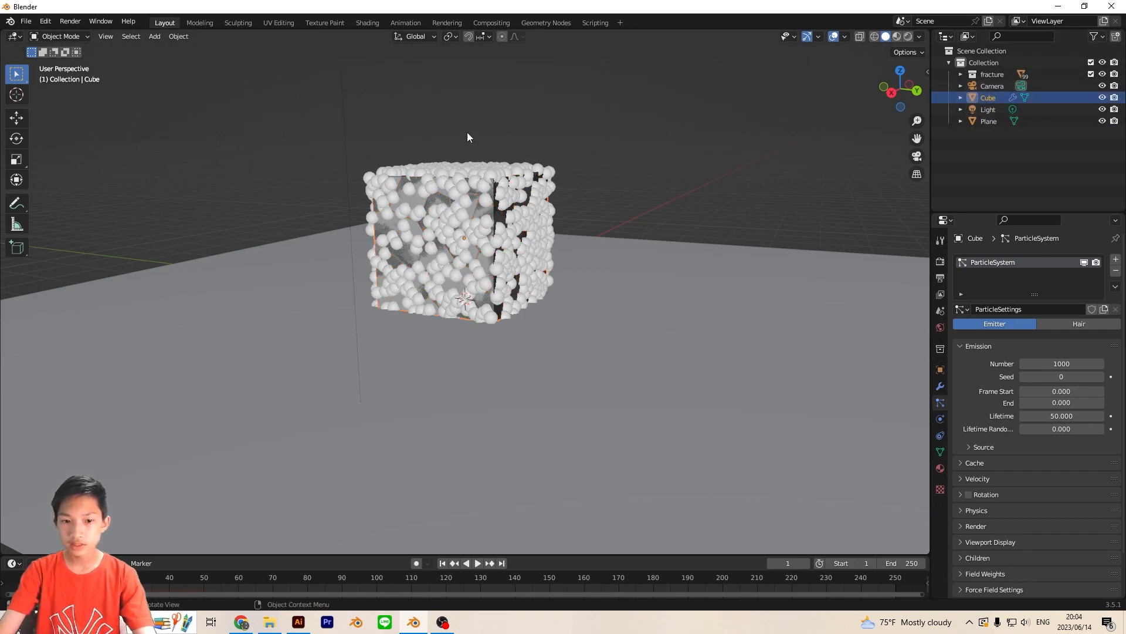
pyautogui.press('Delete')
# - Examine the fractured cube's individual cells from several sides
pyautogui.moveTo(621, 145); pyautogui.dragTo(646, 156, button='middle')
pyautogui.scroll(3, 646, 156)
pyautogui.click(503, 157)
pyautogui.scroll(-3, 502, 157)
pyautogui.press('g')
pyautogui.rightClick(554, 195)
pyautogui.click(416, 199)
pyautogui.moveTo(459, 236); pyautogui.dragTo(533, 274, button='middle')
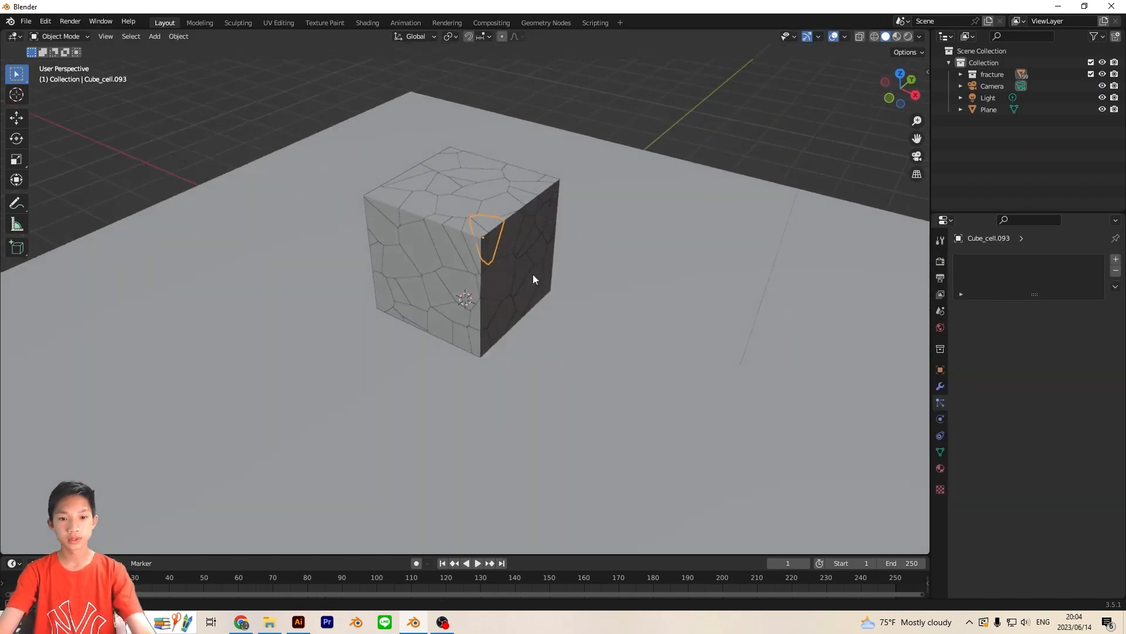
# - Select one cell on the fractured cube's side face and give it rigid body physics
pyautogui.click(498, 263)
pyautogui.click(476, 249)
pyautogui.click(415, 256)
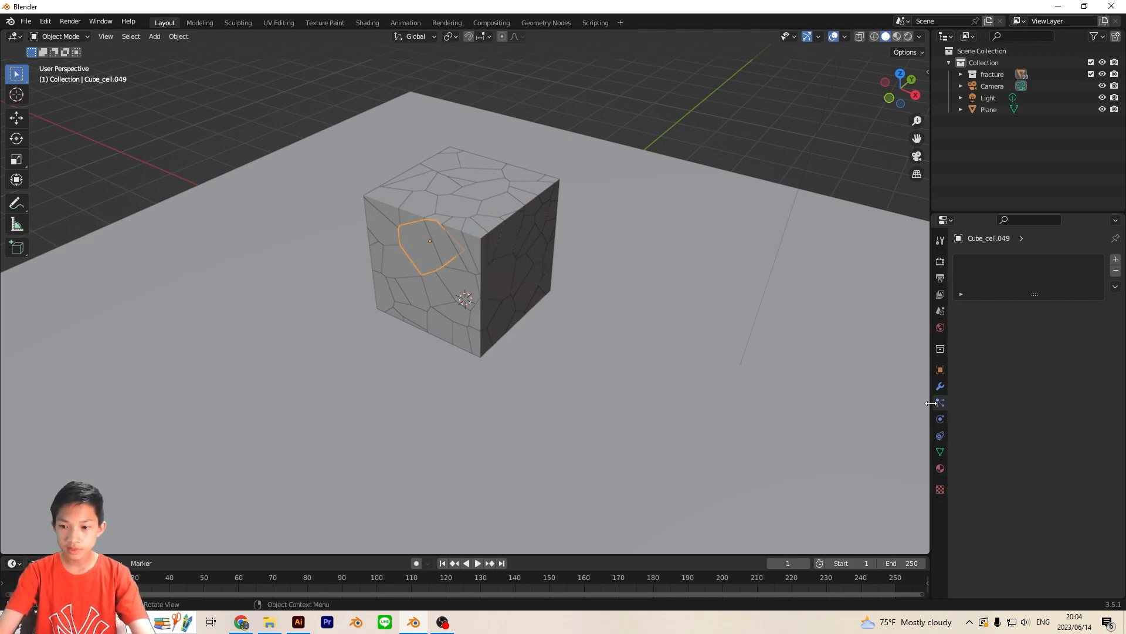
pyautogui.click(940, 419)
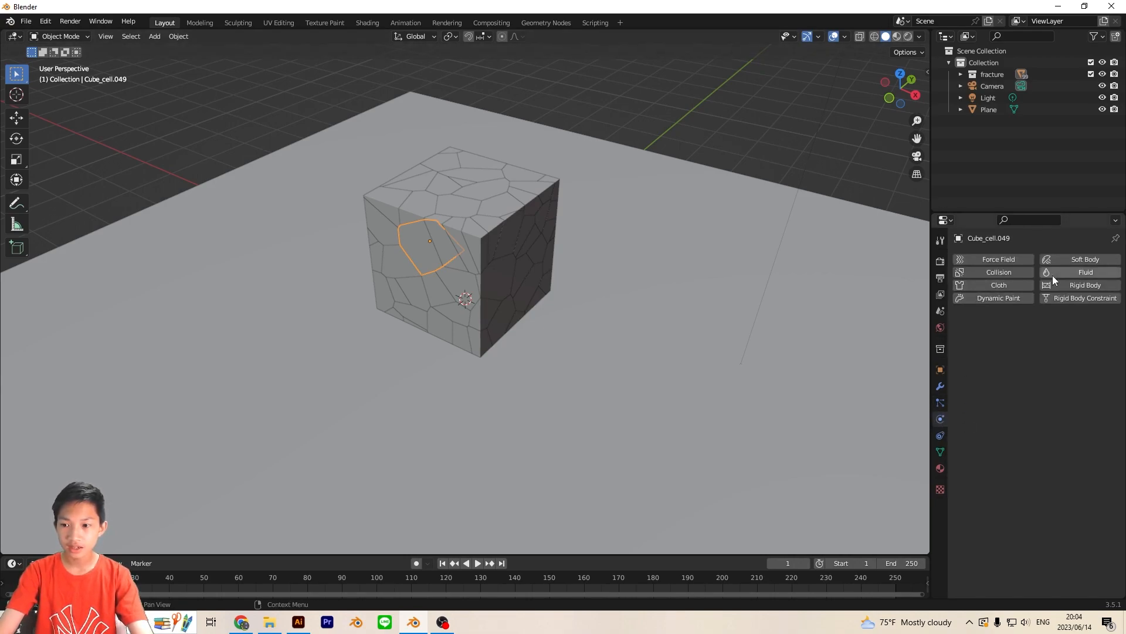
pyautogui.click(1079, 283)
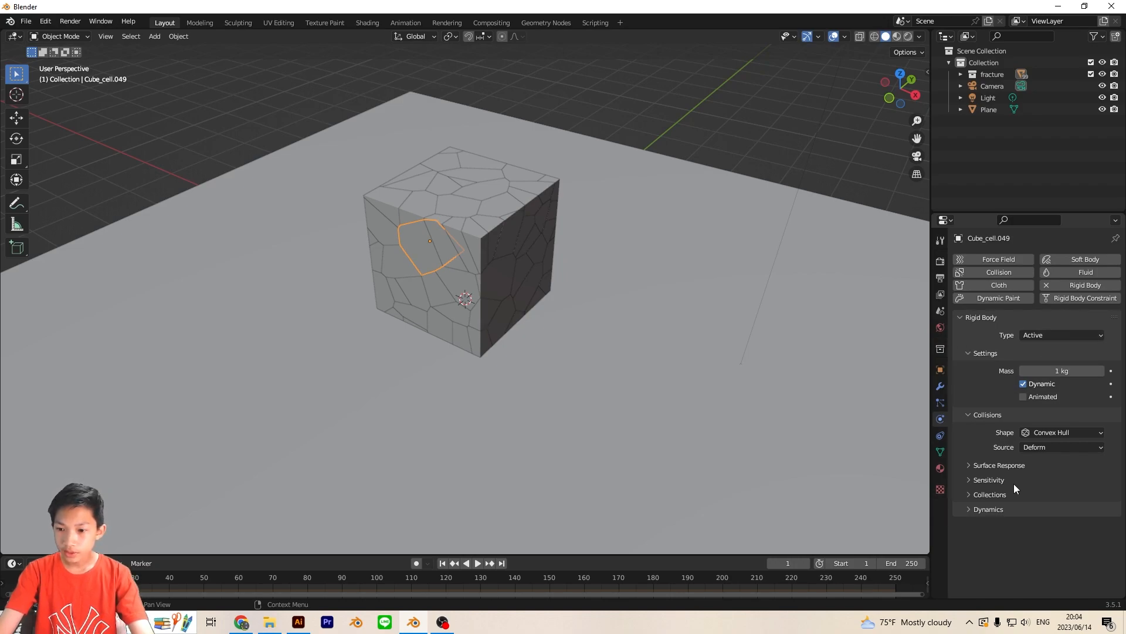
# - Set the cell's surface friction to about 0.738 and enable Deactivation with Start Deactivated in its rigid body dynamics
pyautogui.click(997, 465)
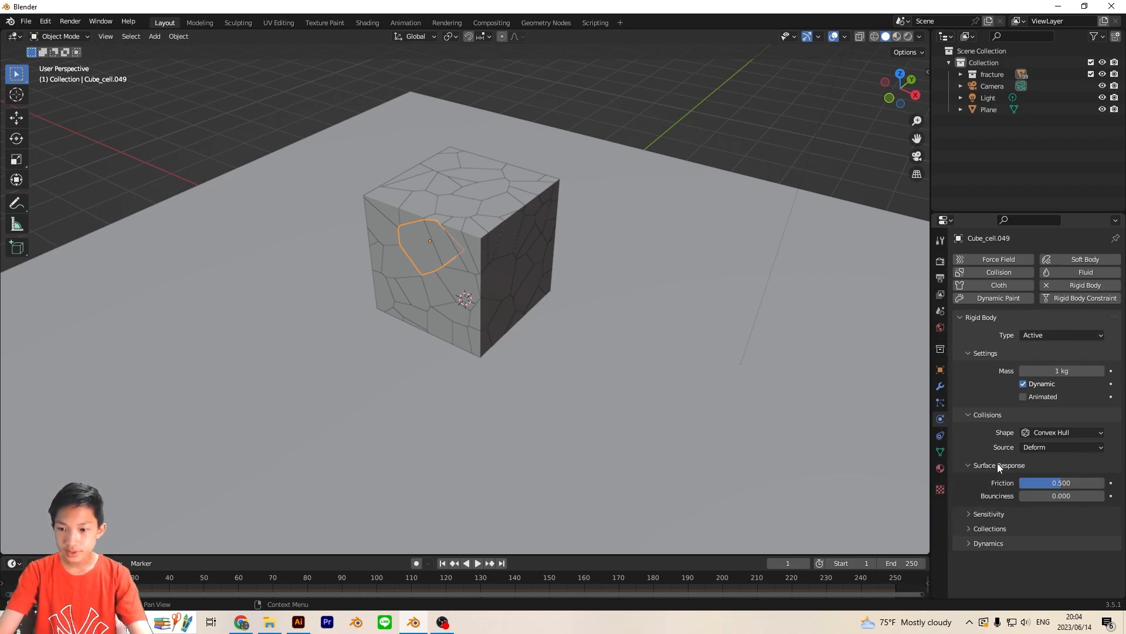
pyautogui.moveTo(1059, 482); pyautogui.dragTo(1092, 482)
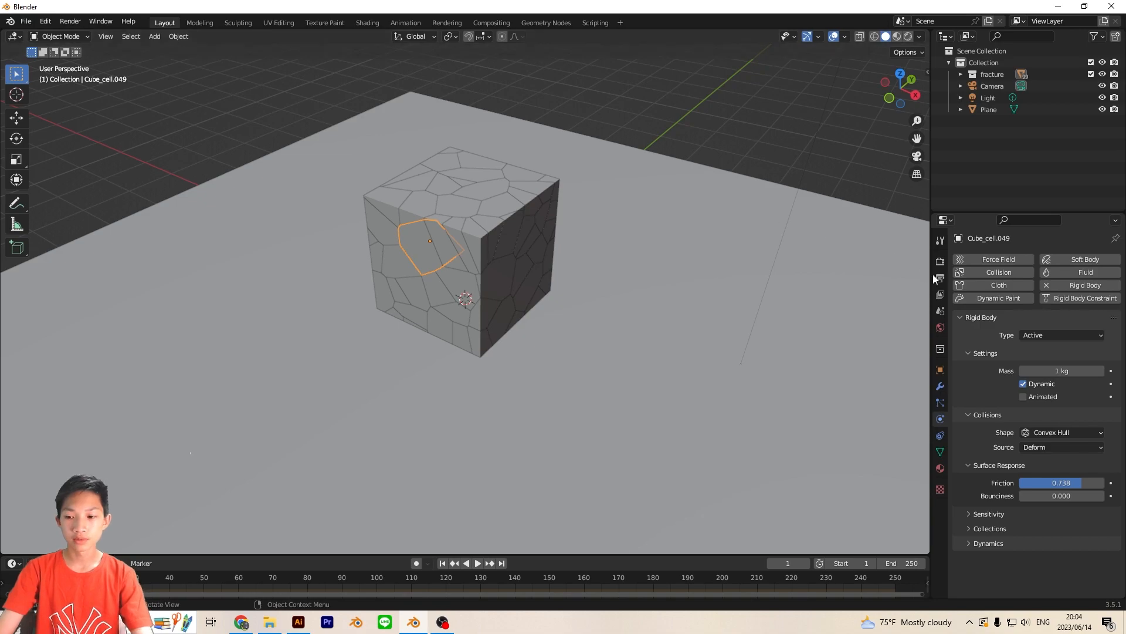
pyautogui.click(970, 544)
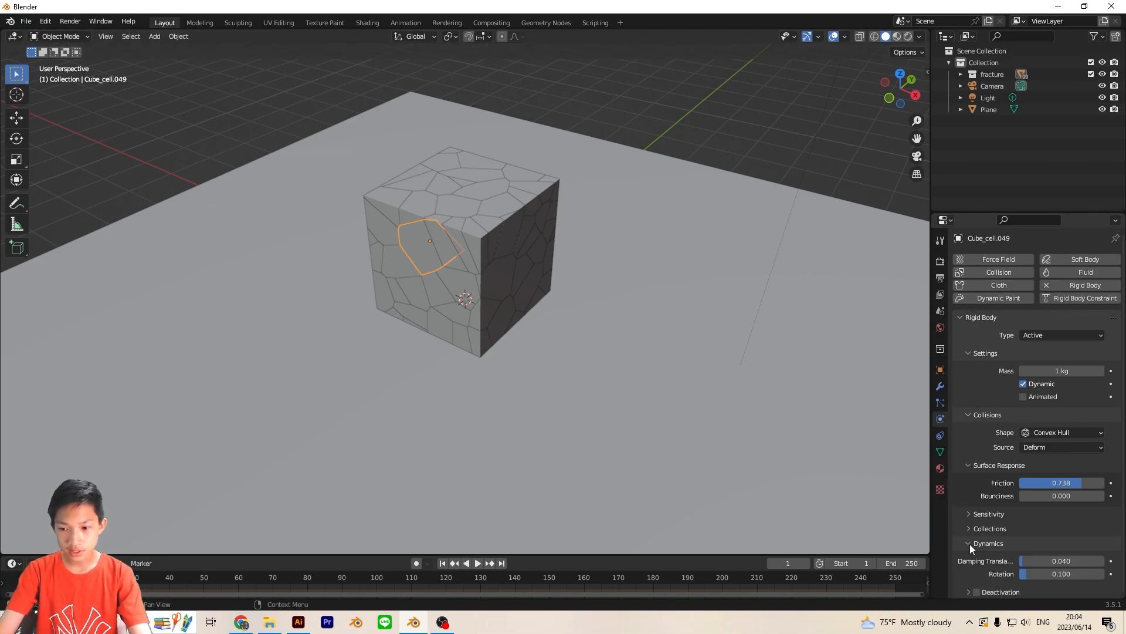
pyautogui.click(976, 589)
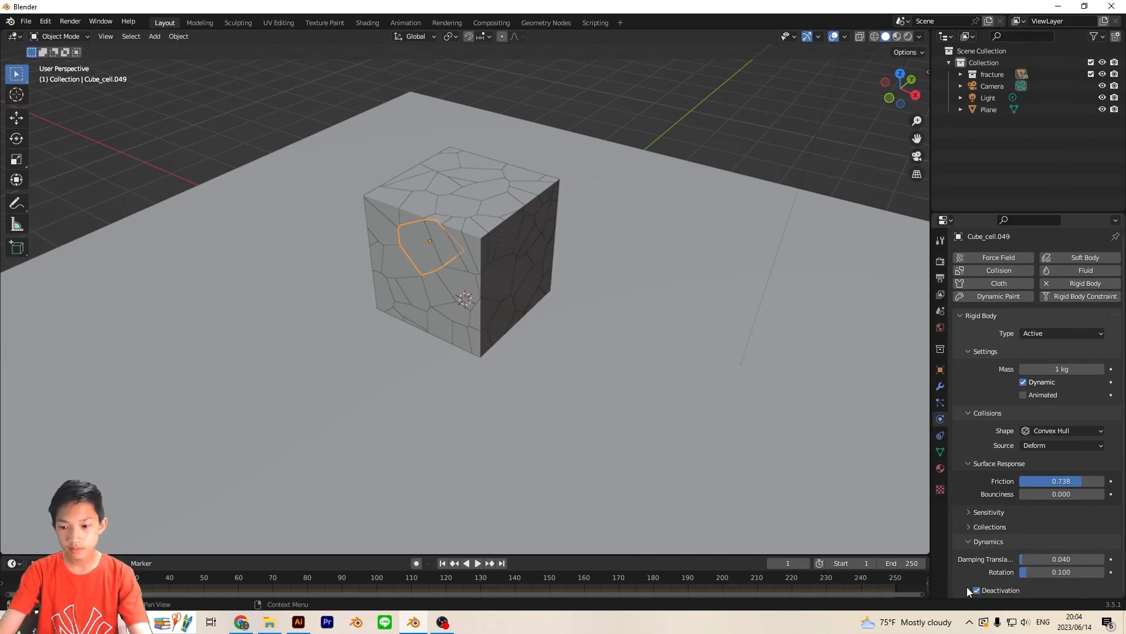
pyautogui.click(968, 590)
pyautogui.scroll(-2, 967, 587)
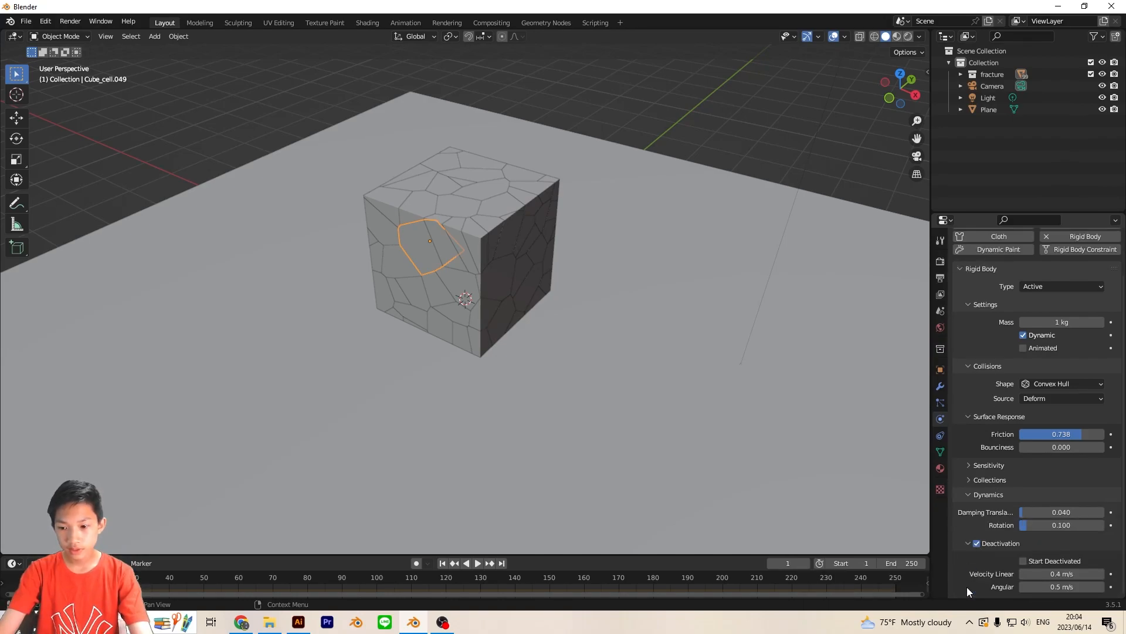
pyautogui.click(1026, 560)
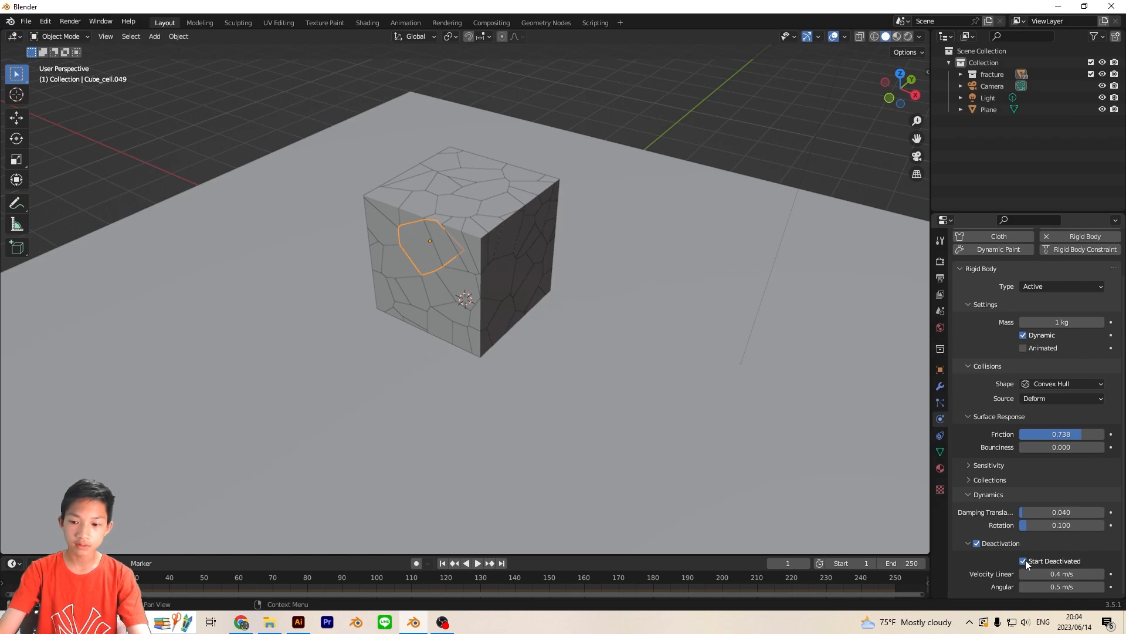
# - Examine the fractured cube on the ground plane from several sides and reselect the cell that has rigid body physics
pyautogui.click(573, 104)
pyautogui.moveTo(572, 104); pyautogui.dragTo(533, 152, button='middle')
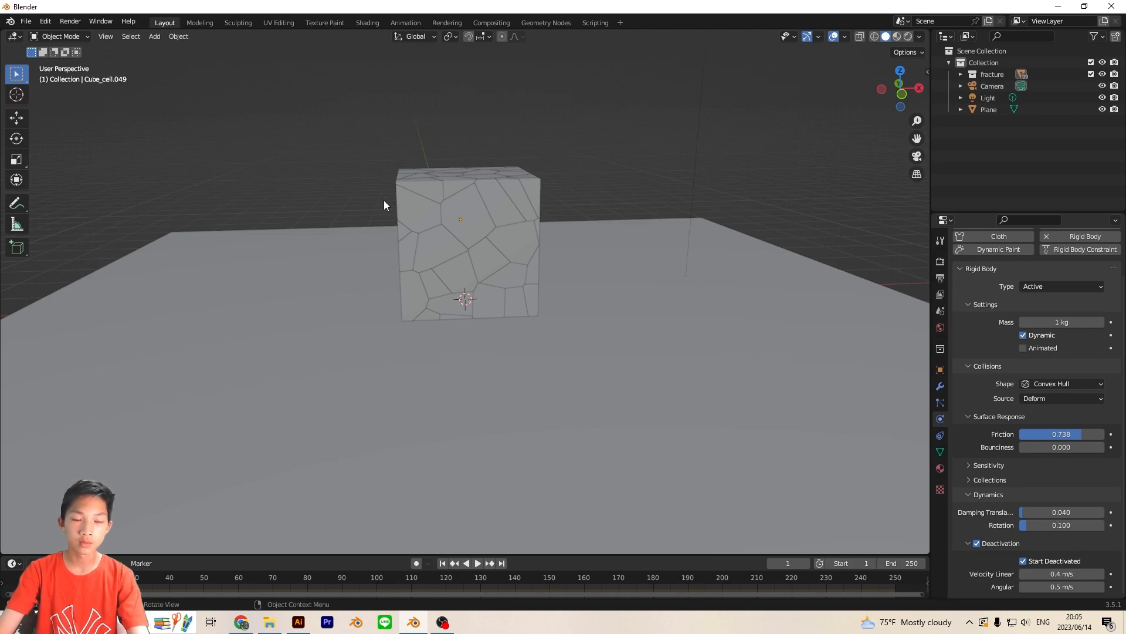
pyautogui.scroll(-4, 378, 199)
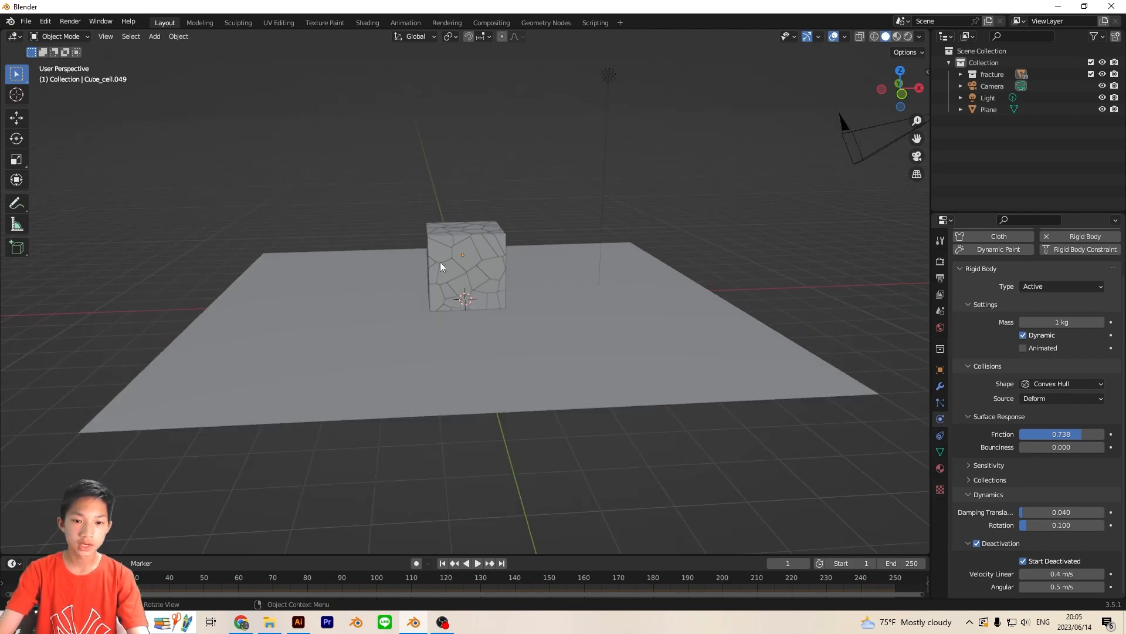
pyautogui.moveTo(402, 228); pyautogui.dragTo(448, 221, button='middle')
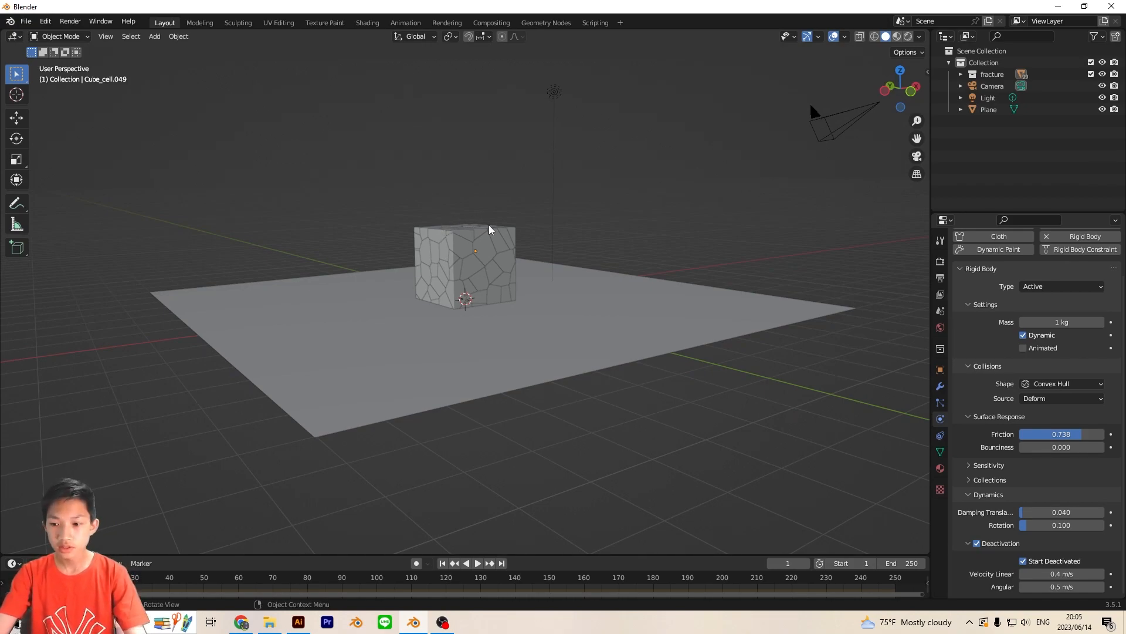
pyautogui.scroll(3, 502, 225)
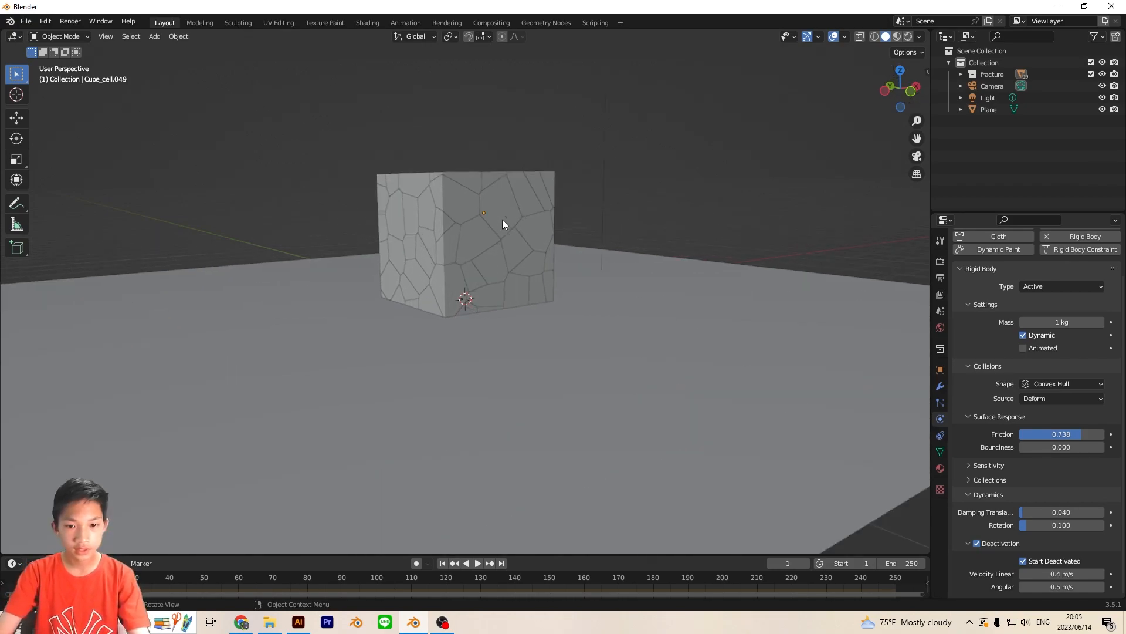
pyautogui.click(507, 200)
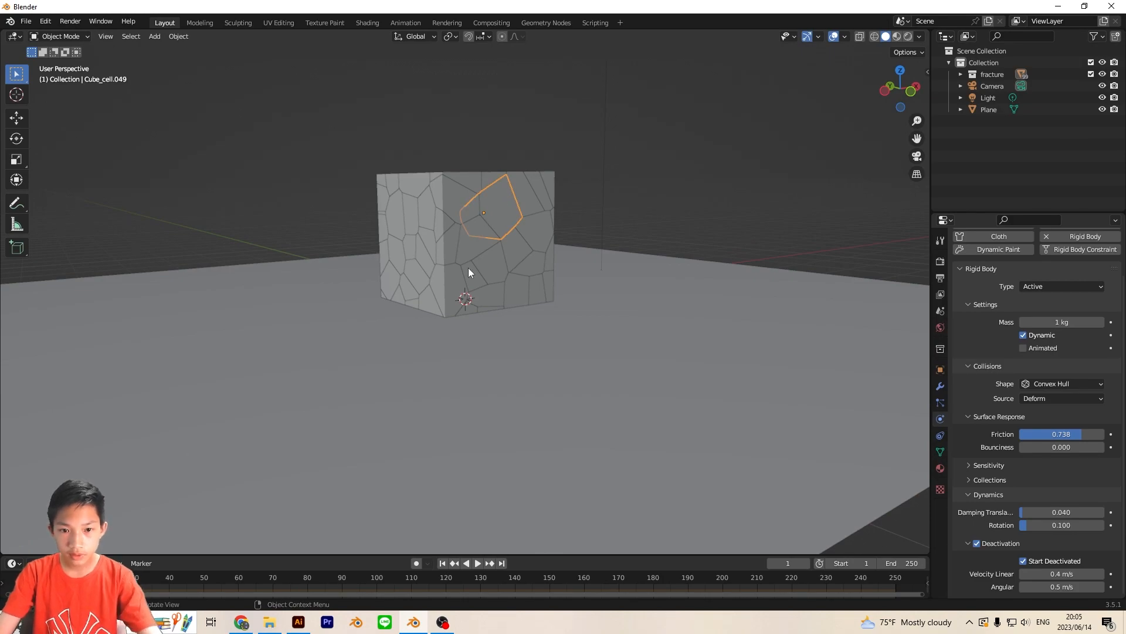
pyautogui.click(502, 218)
pyautogui.moveTo(502, 217)
pyautogui.mouseDown(button='middle')
pyautogui.moveTo(515, 213)
pyautogui.moveTo(484, 237)
pyautogui.moveTo(493, 198)
pyautogui.mouseUp(button='middle')
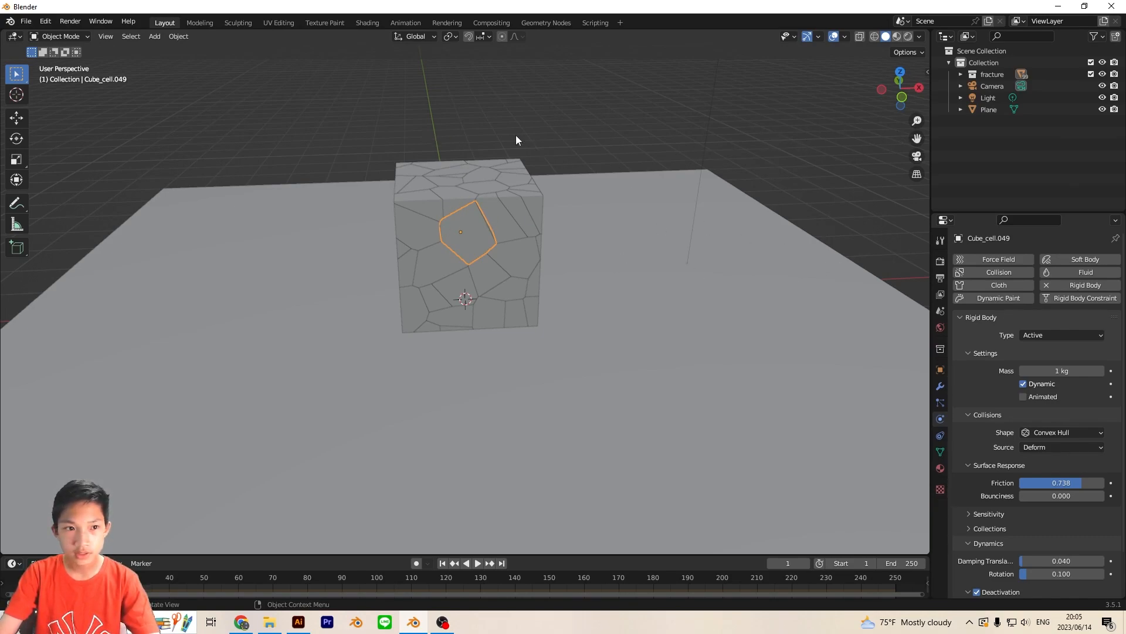
# - Select all objects of the fracture collection and copy the active cell's rigid body settings to them
pyautogui.rightClick(984, 75)
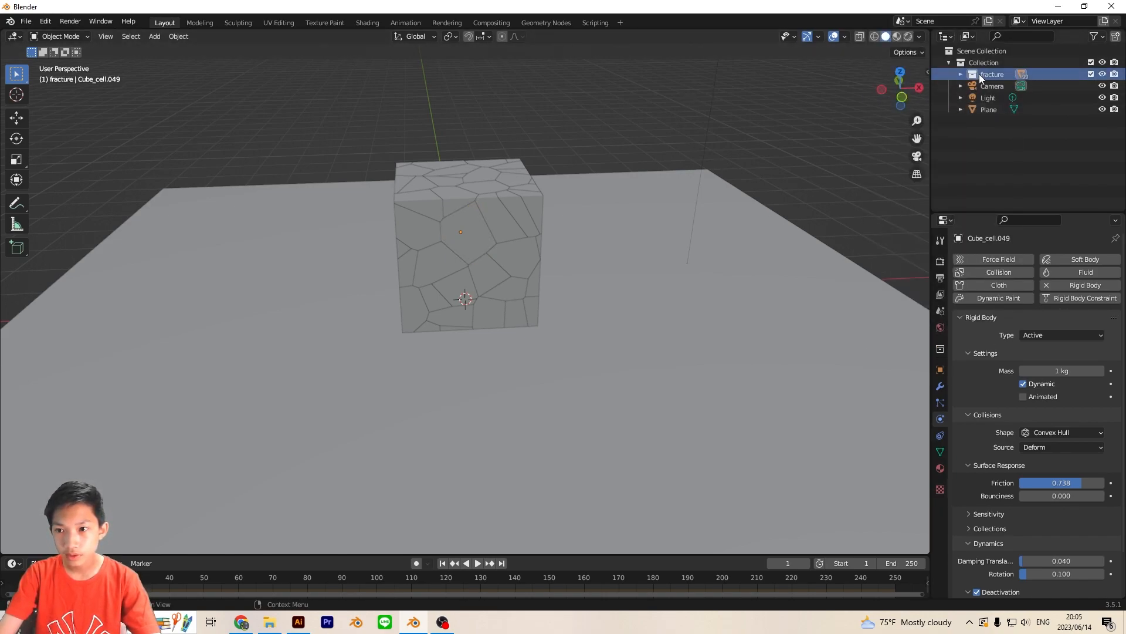
pyautogui.rightClick(980, 74)
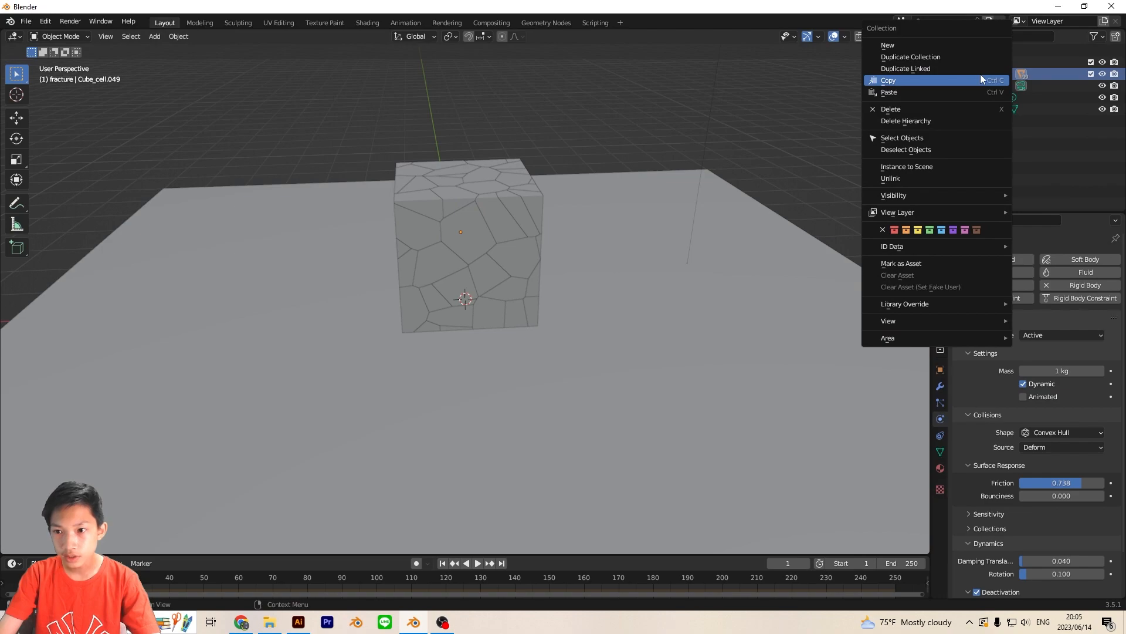
pyautogui.click(910, 138)
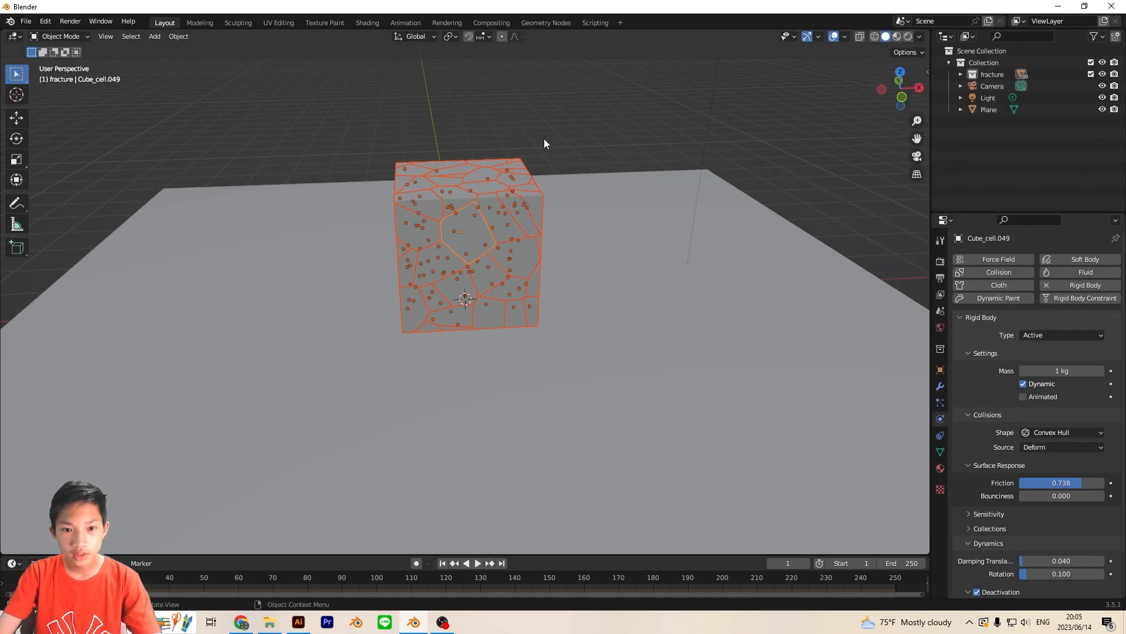
pyautogui.scroll(4, 546, 135)
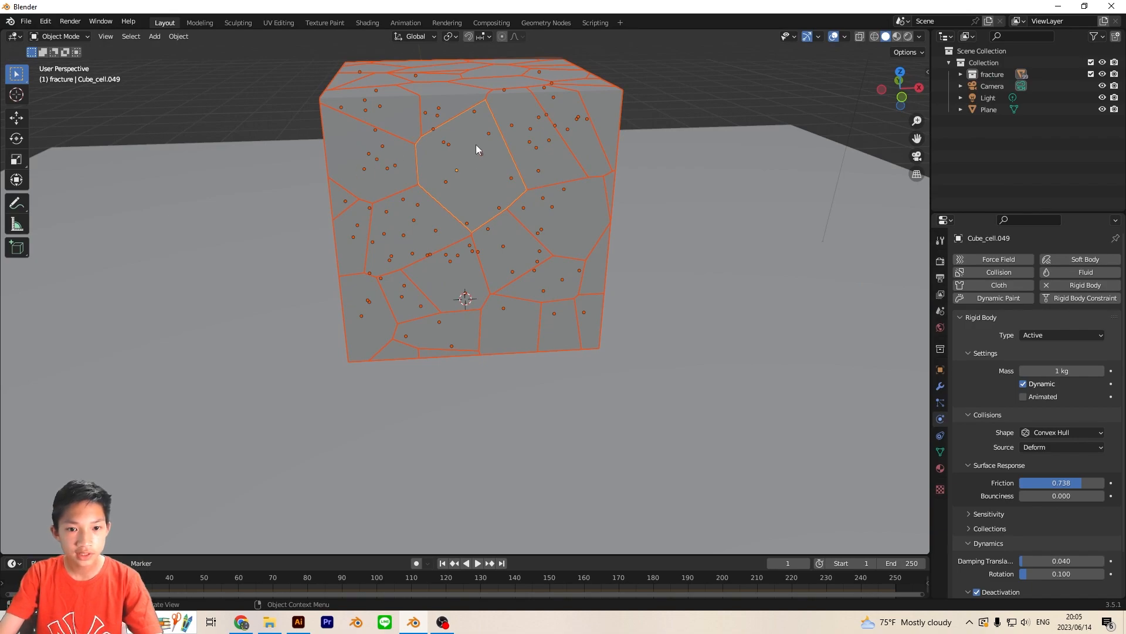
pyautogui.moveTo(469, 159); pyautogui.dragTo(511, 135, button='middle')
pyautogui.scroll(2, 506, 156)
pyautogui.scroll(-3, 511, 135)
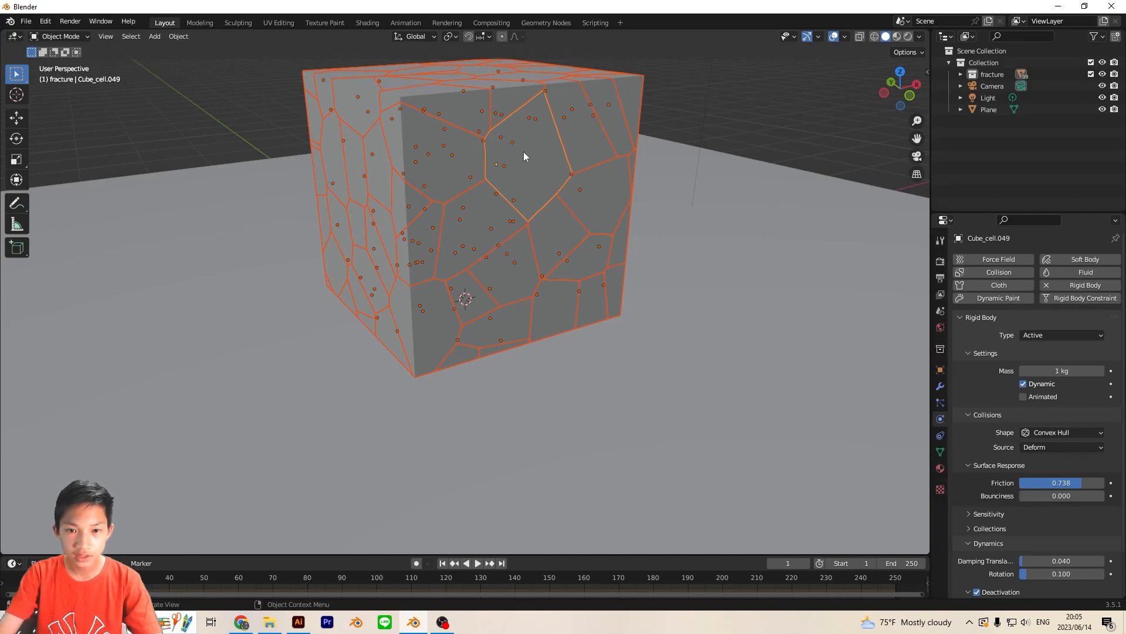
pyautogui.scroll(-2, 1017, 480)
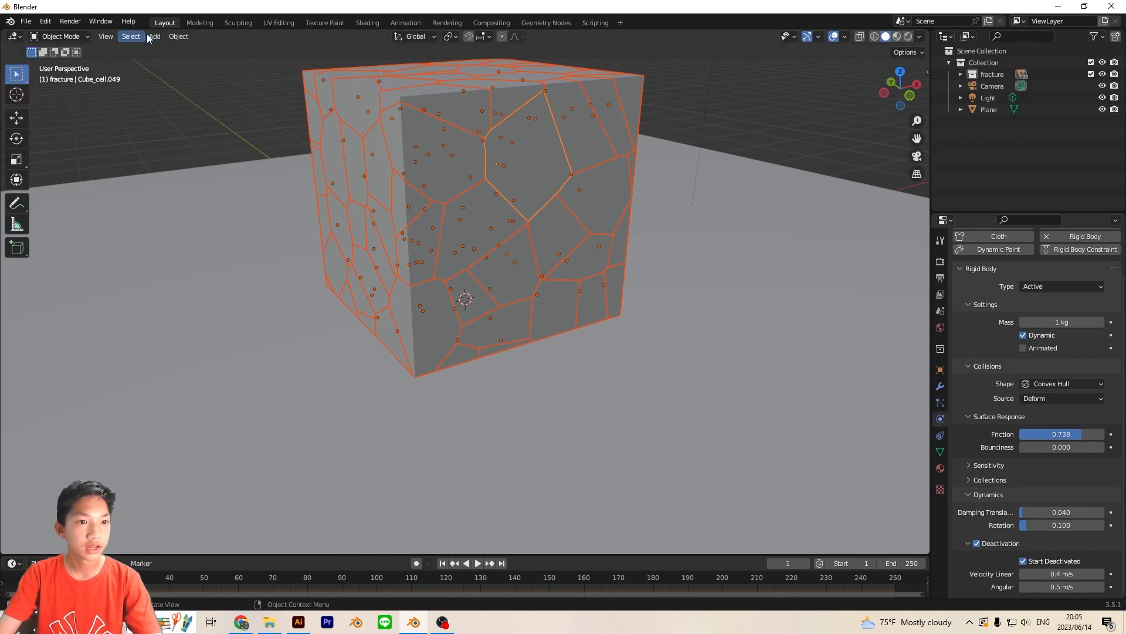
pyautogui.click(171, 37)
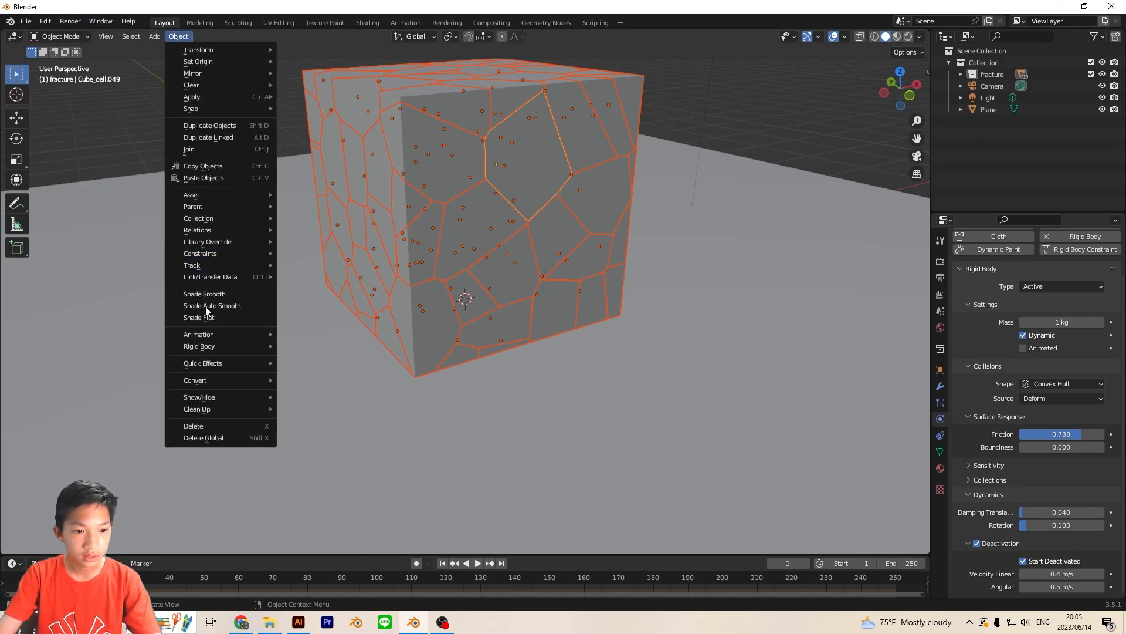
pyautogui.moveTo(216, 346)
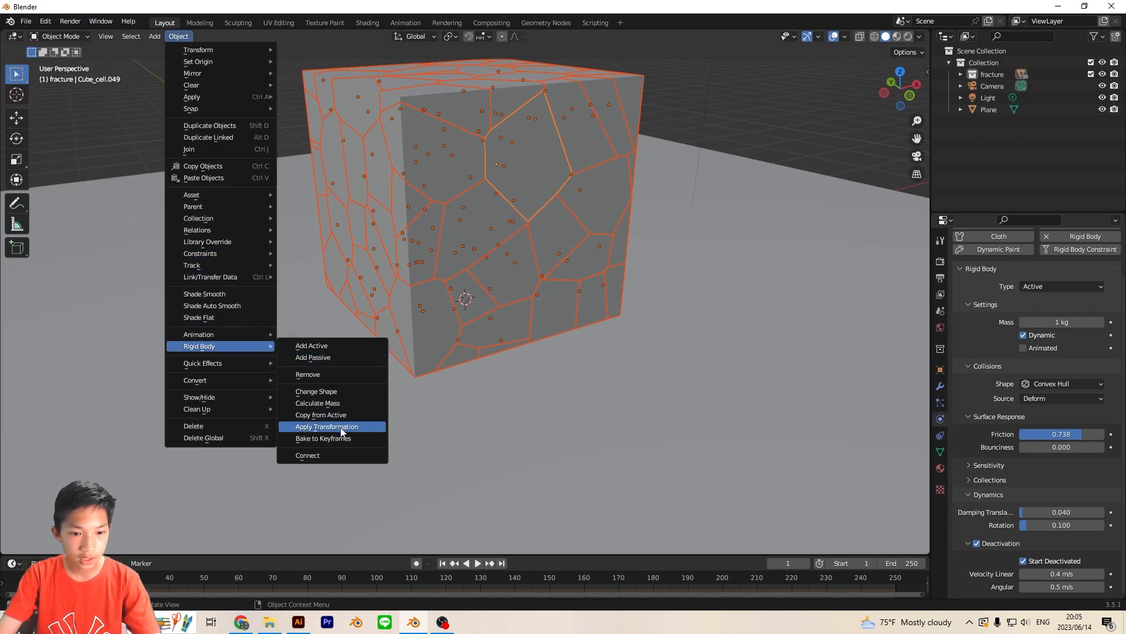
pyautogui.click(329, 415)
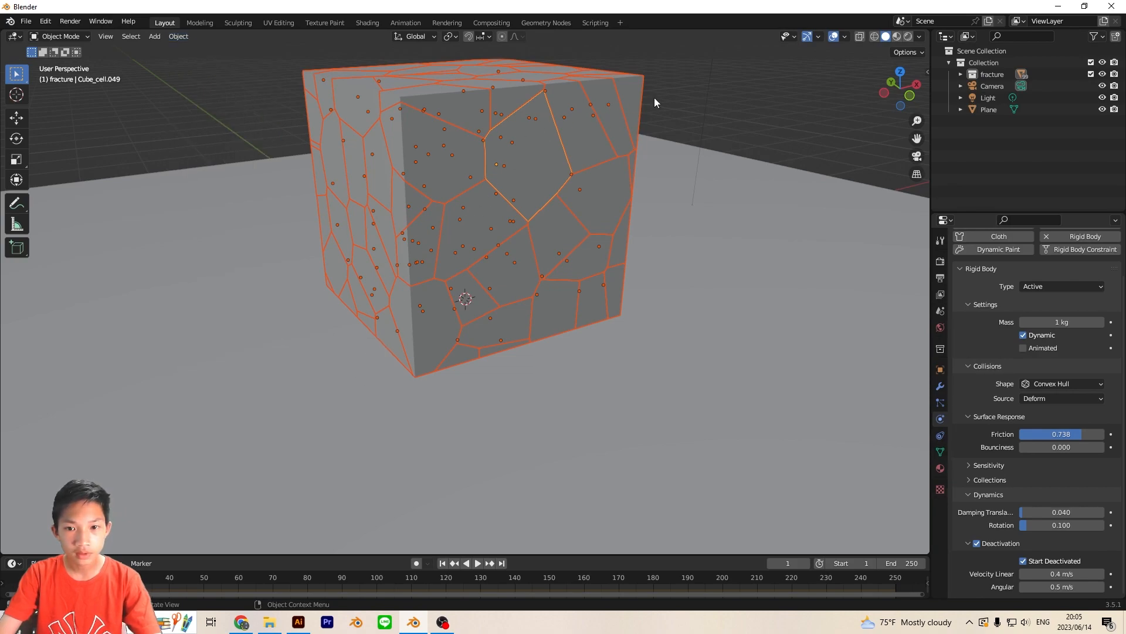
# - Check the rigid body settings of several individual cells on the cube's faces and upper corner
pyautogui.click(631, 90)
pyautogui.click(625, 113)
pyautogui.click(537, 240)
pyautogui.click(455, 202)
pyautogui.click(395, 177)
pyautogui.click(395, 177)
pyautogui.click(370, 177)
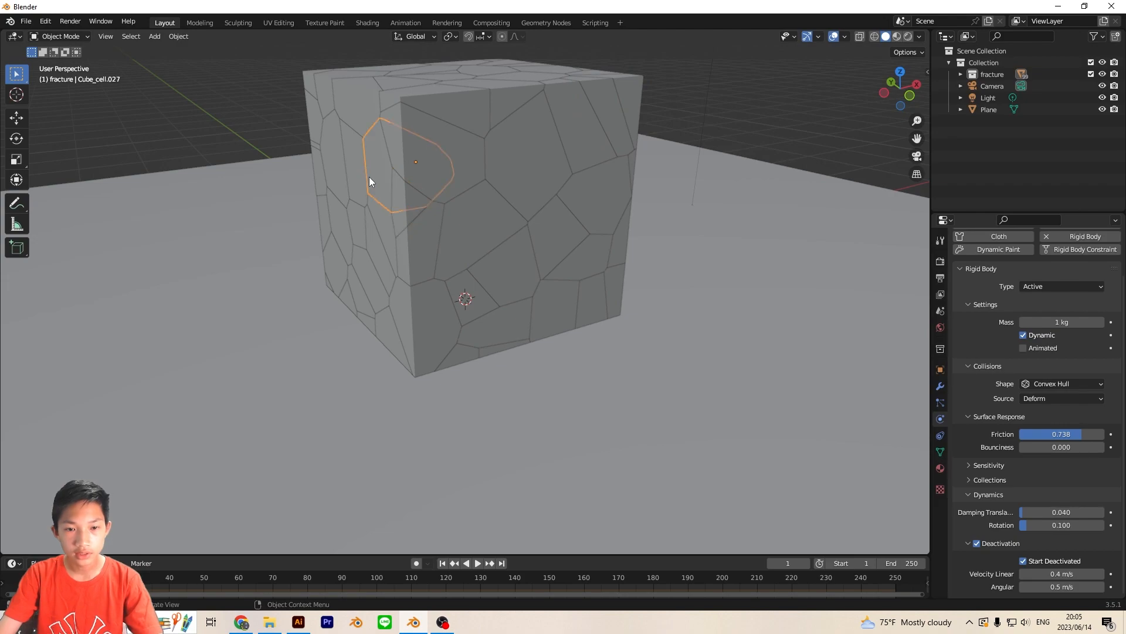
pyautogui.click(635, 83)
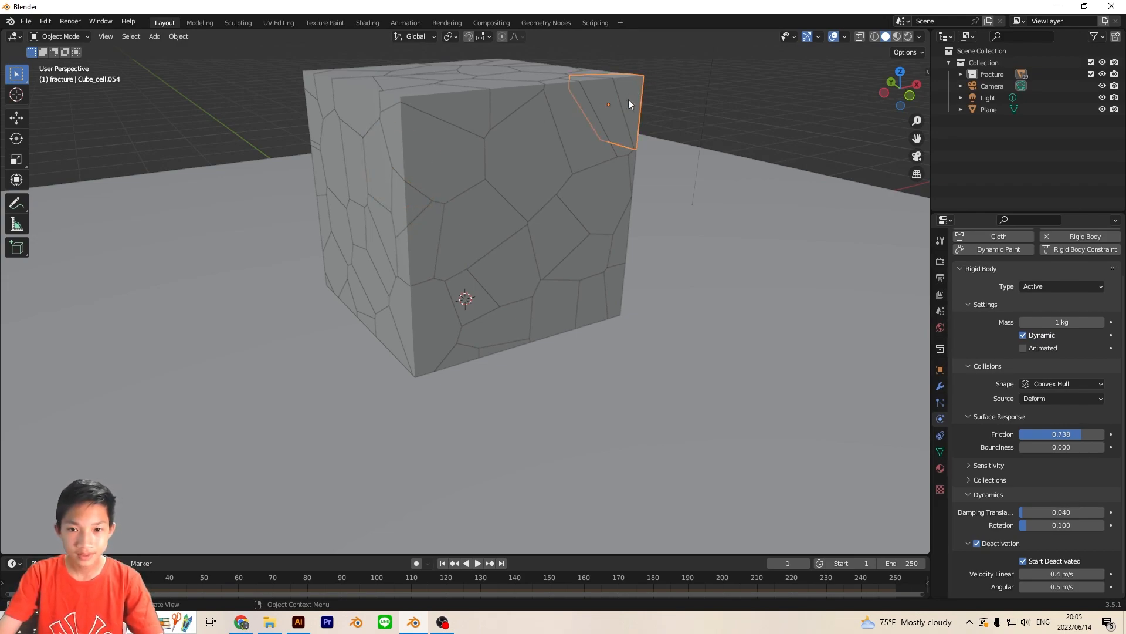
# - Briefly play the simulation, stop it and set the timeline to frame 0
pyautogui.scroll(-4, 674, 81)
pyautogui.press('space')
pyautogui.press('space')
pyautogui.moveTo(101, 577); pyautogui.dragTo(2, 583)
# - Give the ground plane rigid body physics with its type set to Passive
pyautogui.click(775, 269)
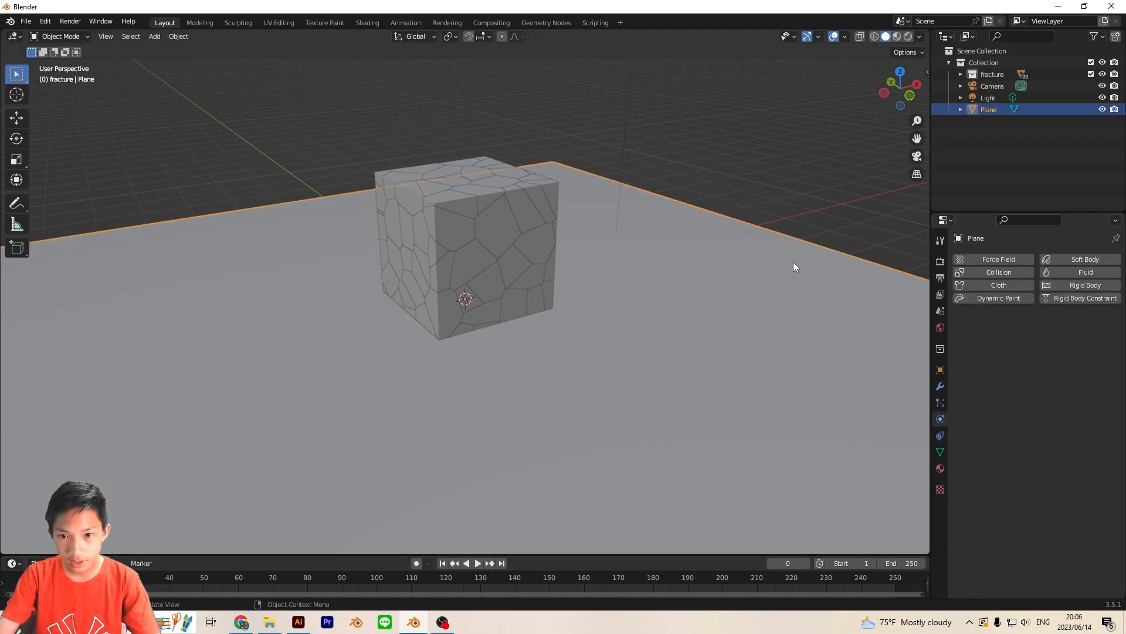
pyautogui.click(1086, 285)
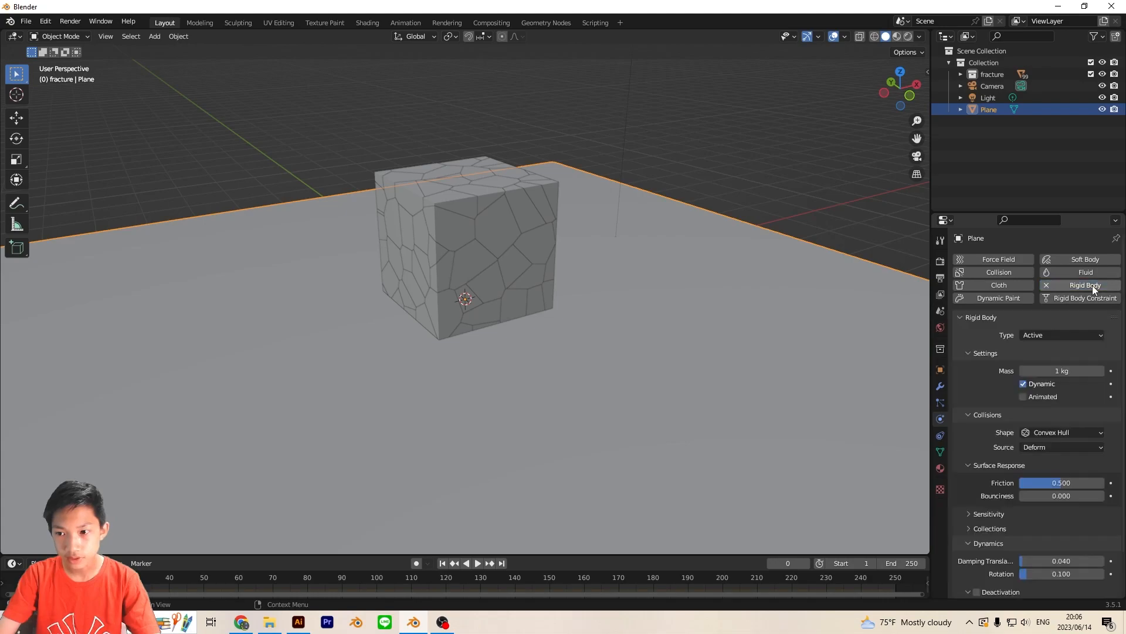
pyautogui.click(1062, 335)
pyautogui.click(1051, 360)
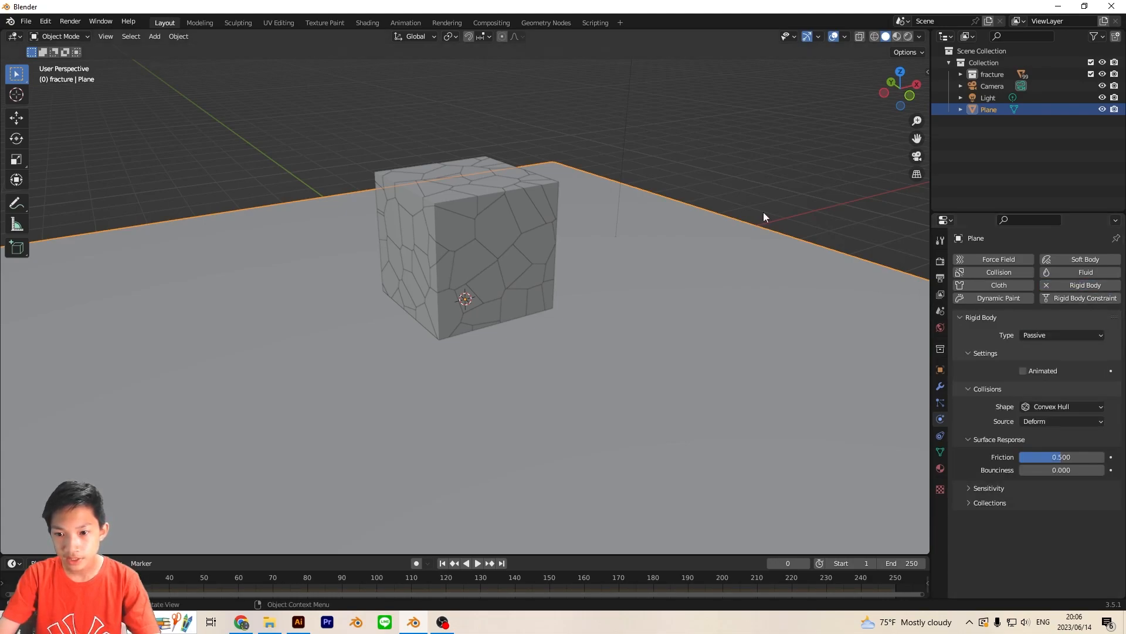
# - Add a UV sphere and raise it about 1.1 m along the Z axis so it sits above the plane
pyautogui.click(759, 153)
pyautogui.scroll(-4, 758, 202)
pyautogui.moveTo(758, 207); pyautogui.dragTo(469, 212, button='middle')
pyautogui.hotkey('shift', 'a')
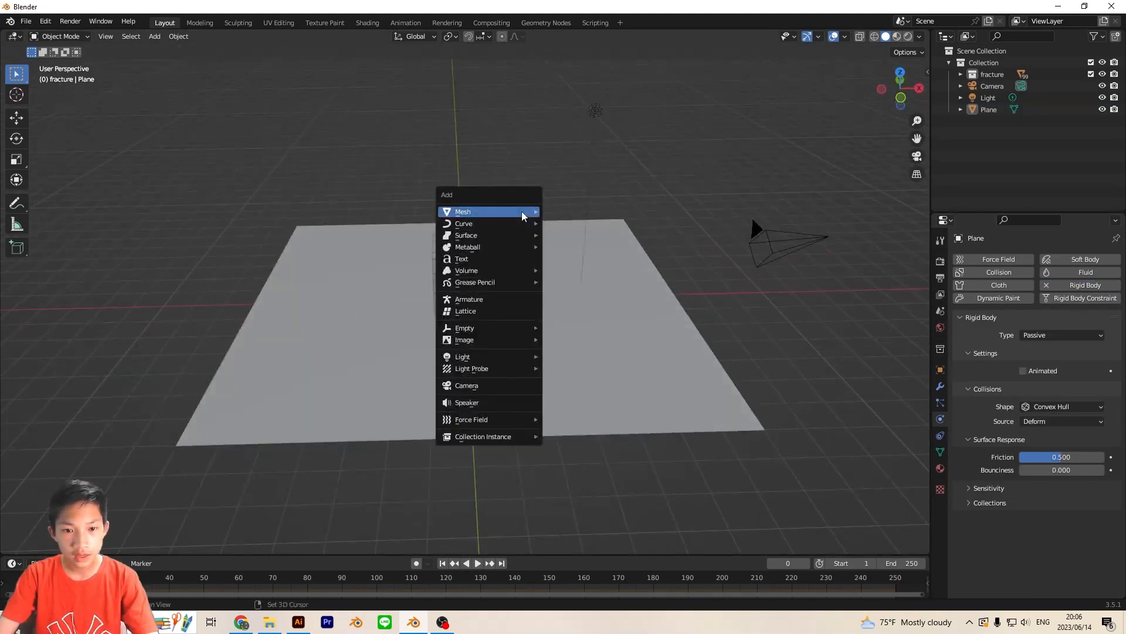
pyautogui.moveTo(487, 211)
pyautogui.click(565, 258)
pyautogui.press('g')
pyautogui.press('z')
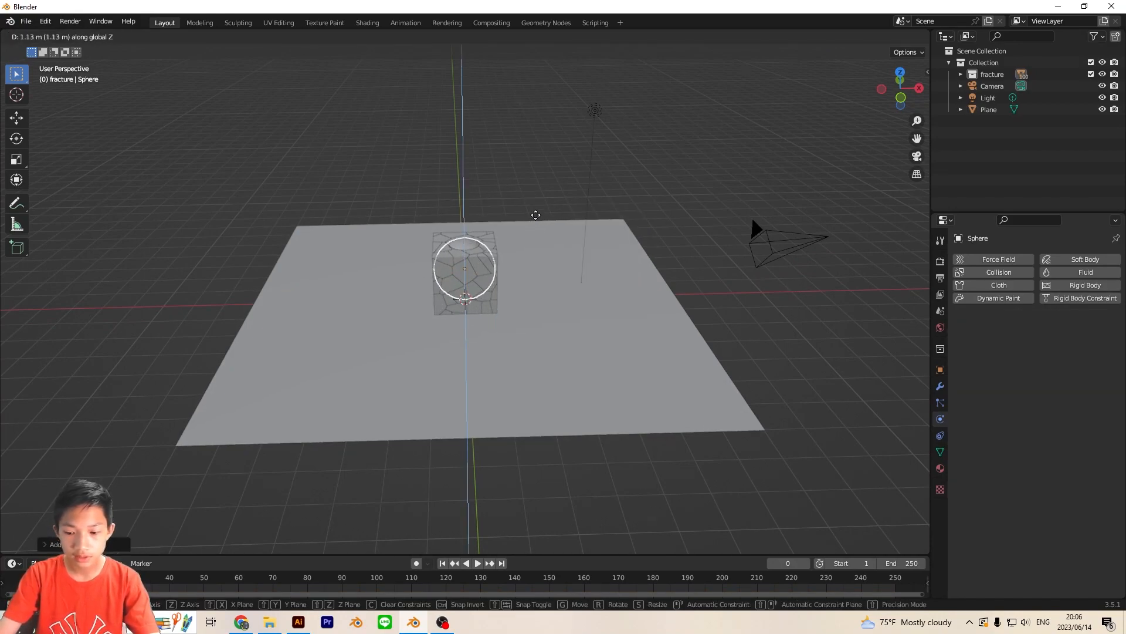
pyautogui.click(535, 224)
# - Move the sphere to the left of the fractured cube and insert a Location keyframe at frame 0
pyautogui.press('g')
pyautogui.click(392, 247)
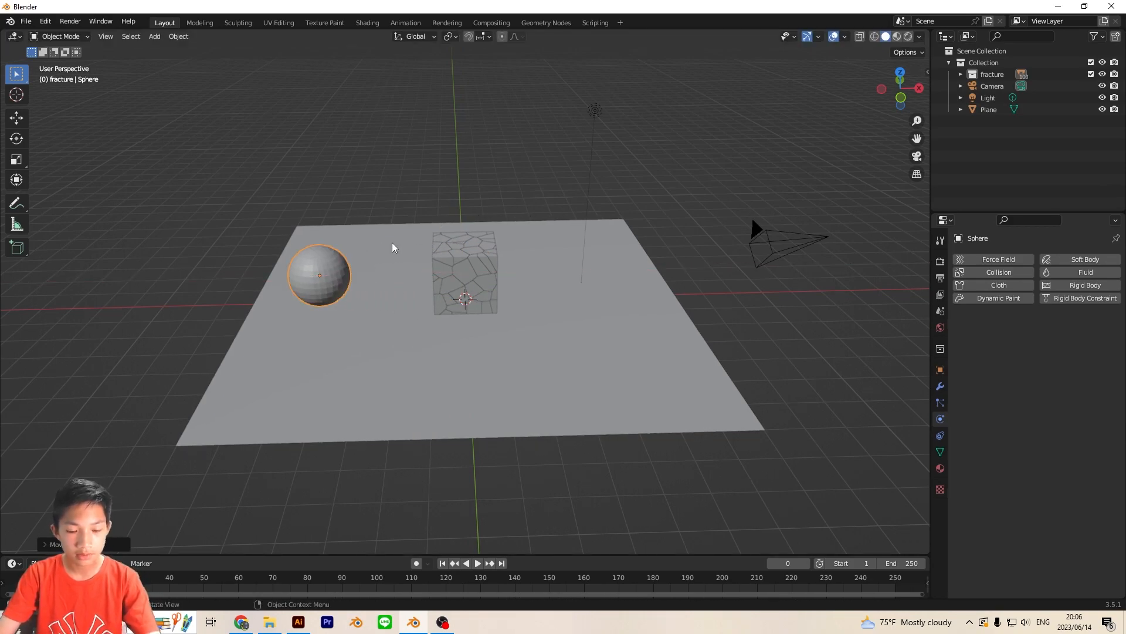
pyautogui.press('i')
pyautogui.click(392, 247)
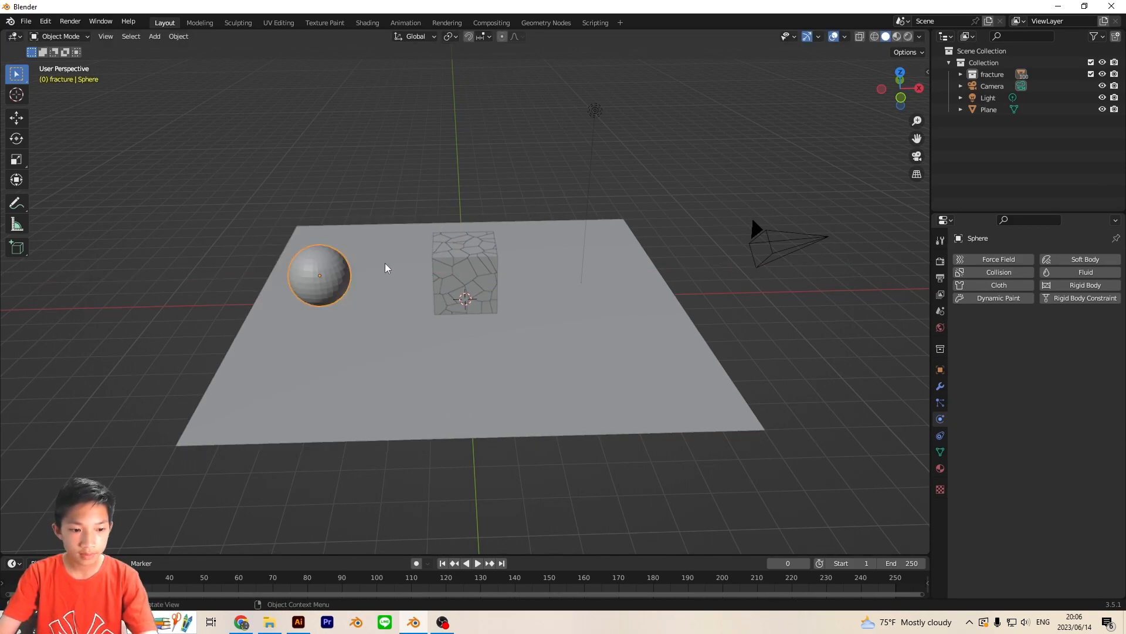
# - At frame 70, move the sphere past the cube to its right side and insert a Location keyframe
pyautogui.click(273, 582)
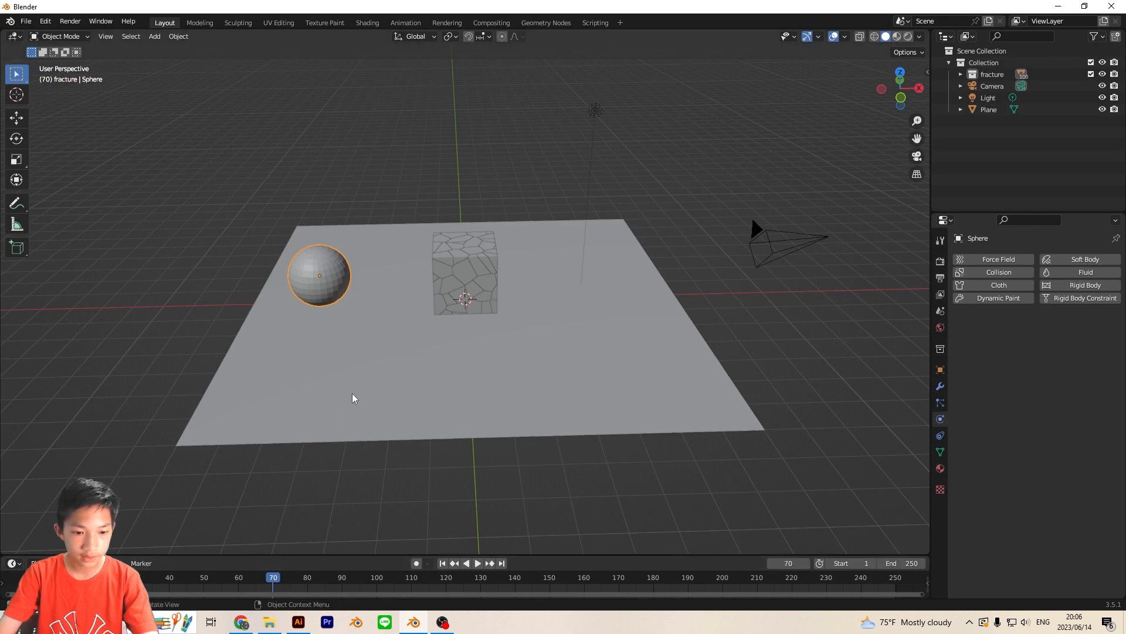
pyautogui.press('g')
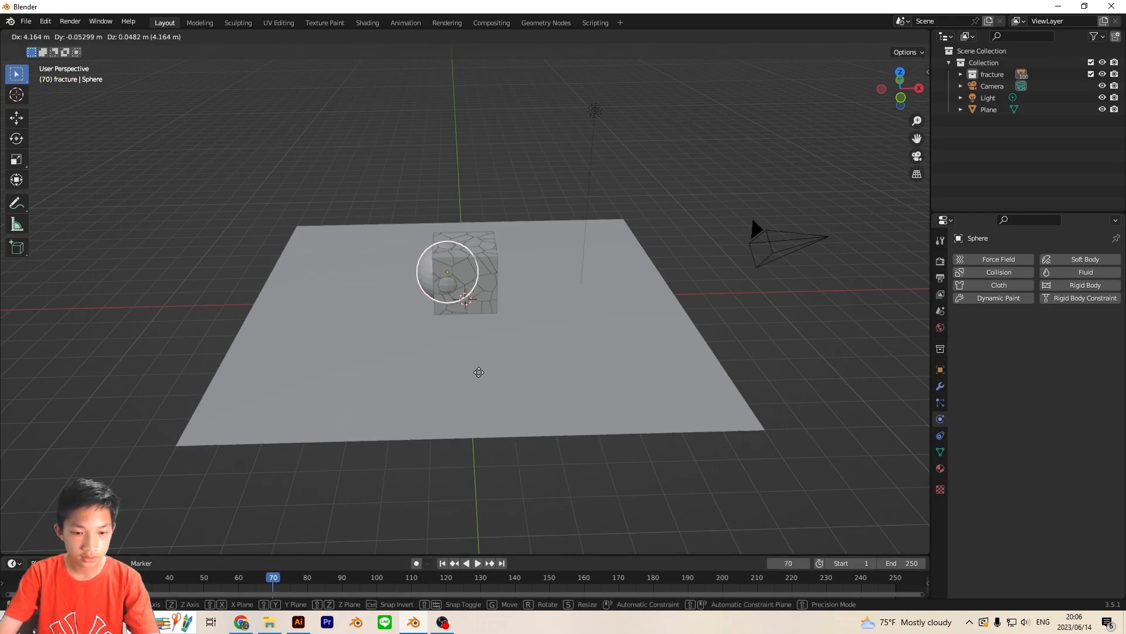
pyautogui.click(652, 362)
pyautogui.press('i')
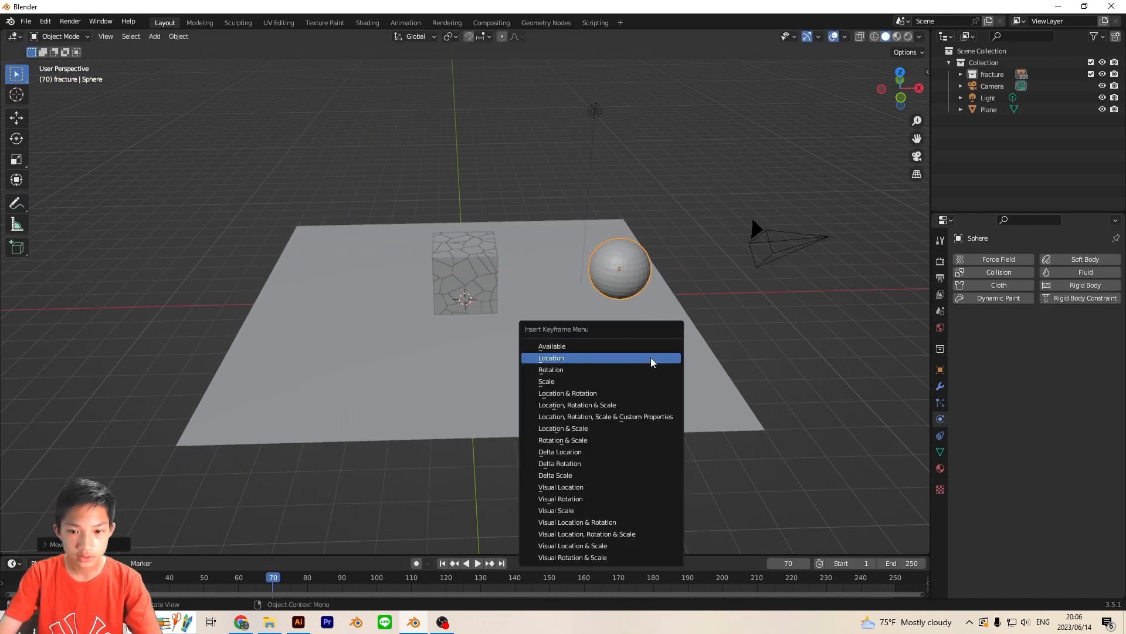
pyautogui.click(652, 361)
# - Return to frame 0 and make the sphere an active rigid body with Animated enabled
pyautogui.moveTo(31, 578)
pyautogui.mouseDown()
pyautogui.moveTo(131, 578)
pyautogui.moveTo(23, 577)
pyautogui.mouseUp()
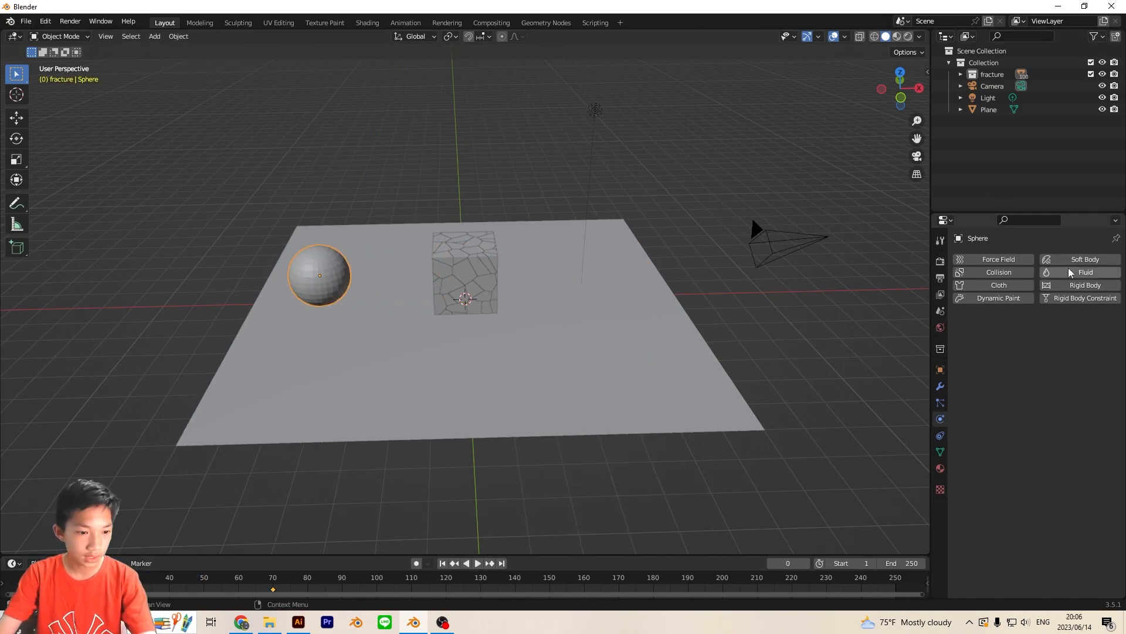
pyautogui.click(1084, 285)
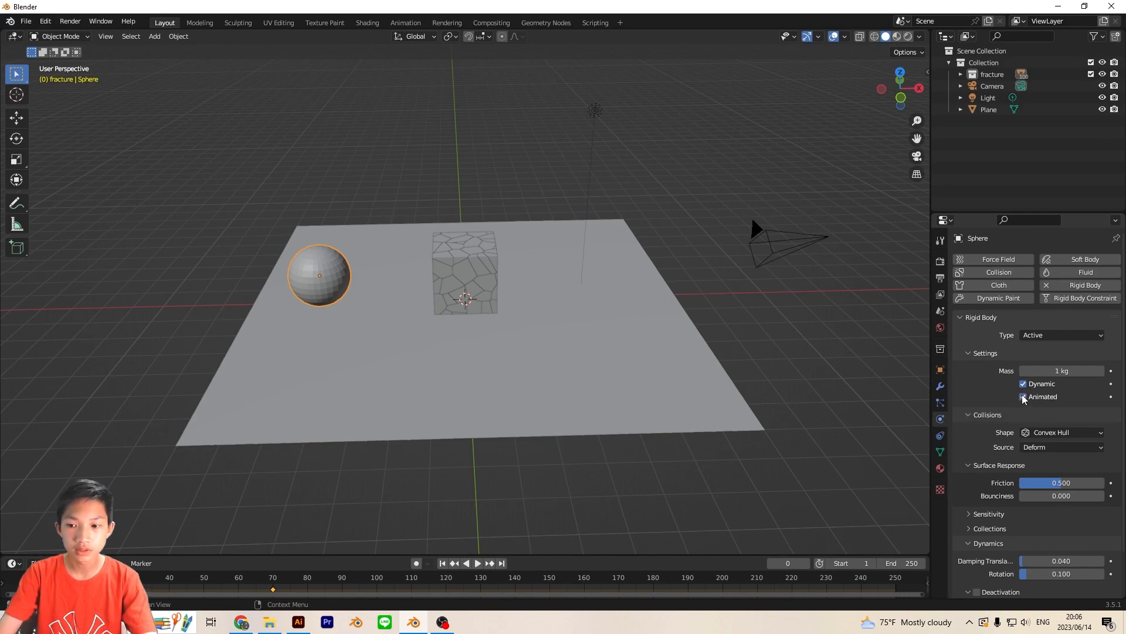
# - Play the rigid body simulation and inspect the sphere's collision with the fractured cube from several angles
pyautogui.press('space')
pyautogui.moveTo(492, 204); pyautogui.dragTo(420, 497, button='middle')
pyautogui.moveTo(432, 406); pyautogui.dragTo(410, 516, button='middle')
pyautogui.moveTo(397, 577); pyautogui.dragTo(32, 577)
pyautogui.scroll(1, 635, 230)
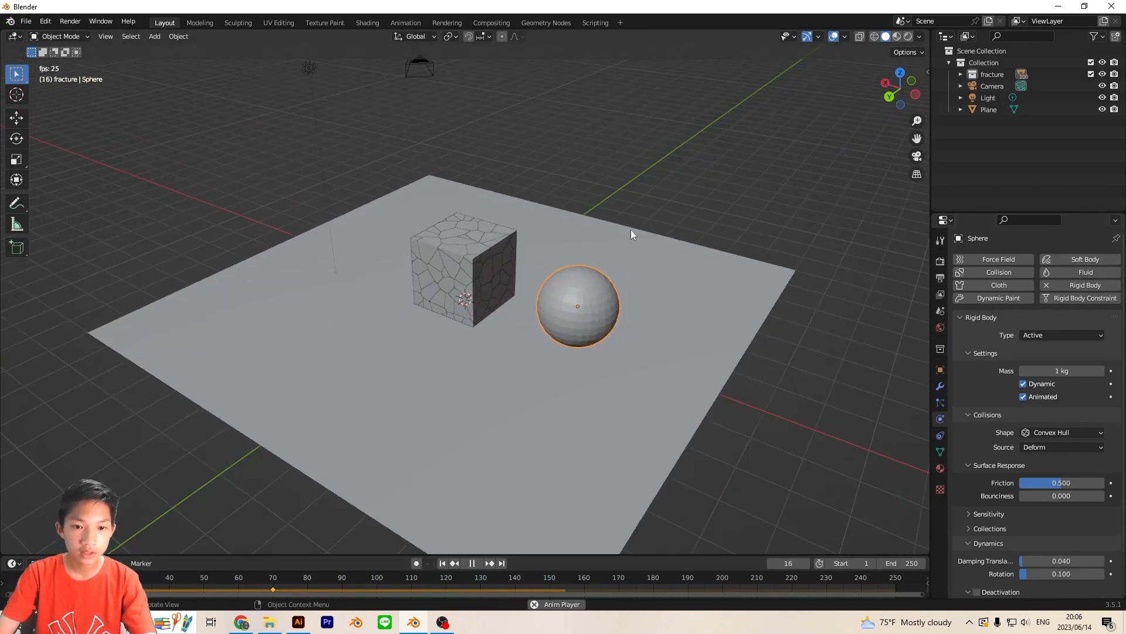
pyautogui.press('space')
pyautogui.scroll(4, 538, 263)
pyautogui.moveTo(560, 251); pyautogui.dragTo(577, 221, button='middle')
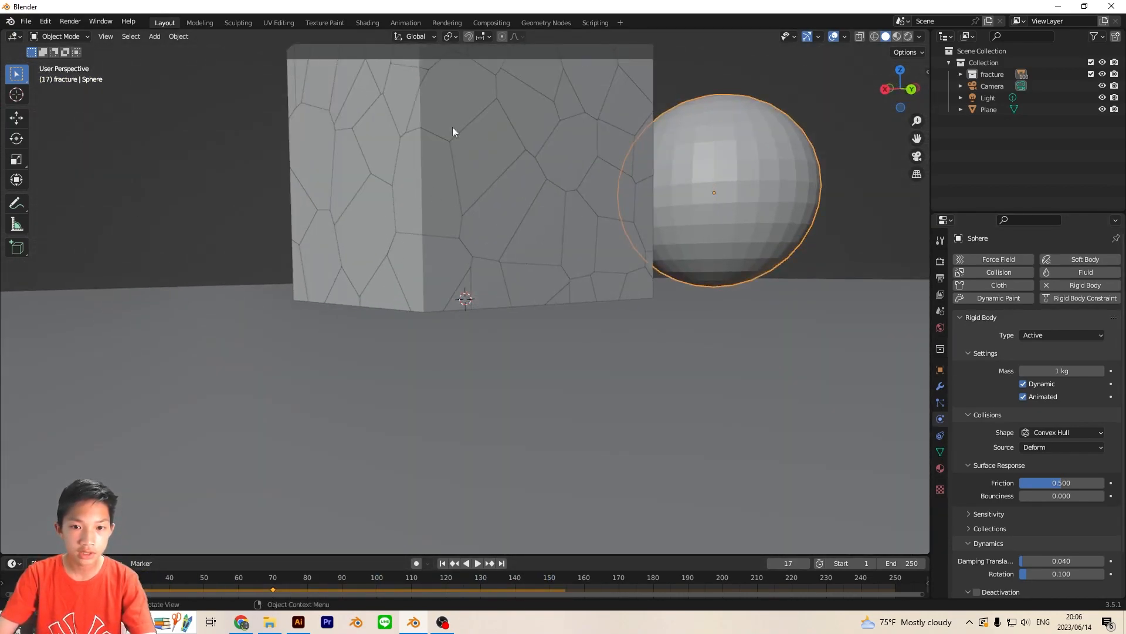
pyautogui.scroll(-4, 470, 122)
pyautogui.moveTo(502, 107); pyautogui.dragTo(464, 153, button='middle')
pyautogui.scroll(-4, 434, 166)
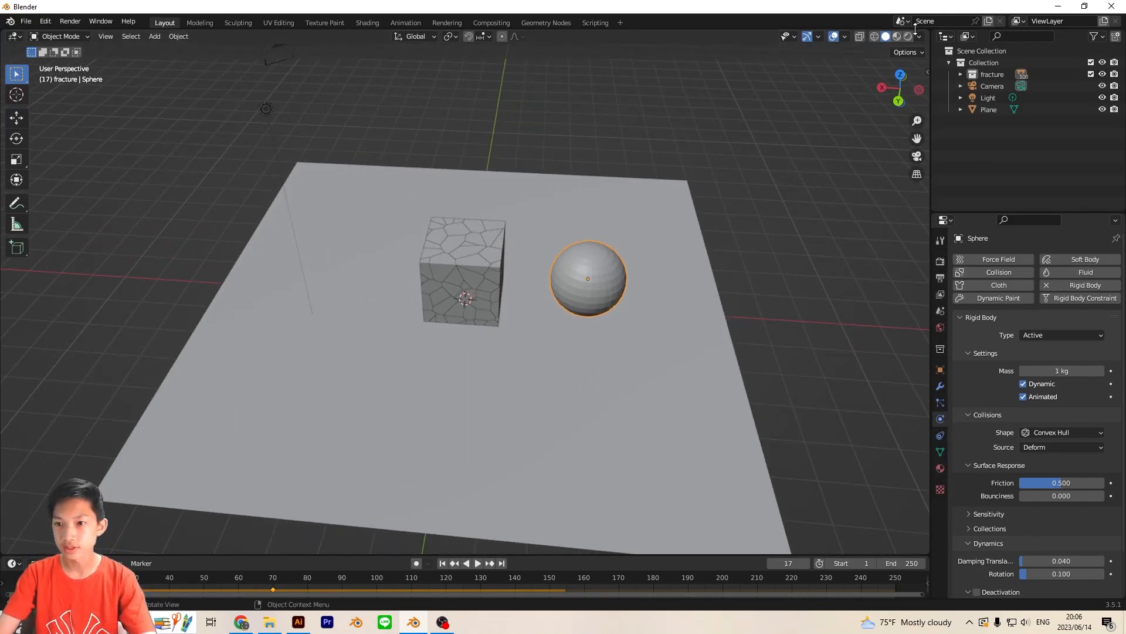
# - Switch the viewport to Material Preview shading and give the plane a new material with a yellow-orange base color
pyautogui.click(897, 36)
pyautogui.moveTo(742, 159); pyautogui.dragTo(800, 200, button='middle')
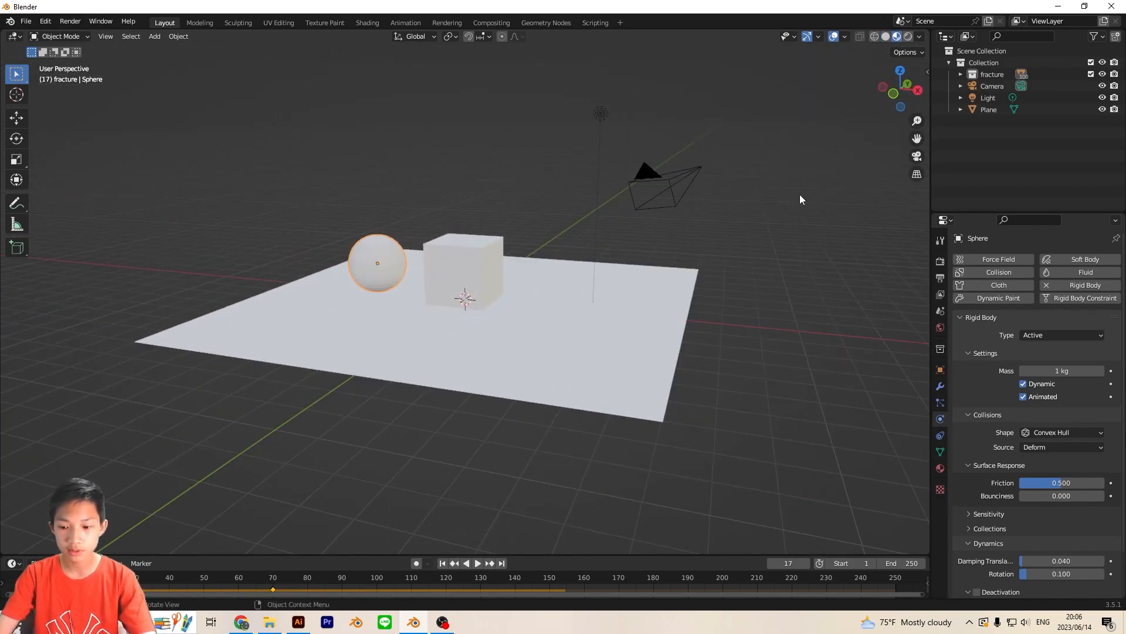
pyautogui.click(684, 346)
pyautogui.click(941, 467)
pyautogui.click(1019, 315)
pyautogui.click(1071, 434)
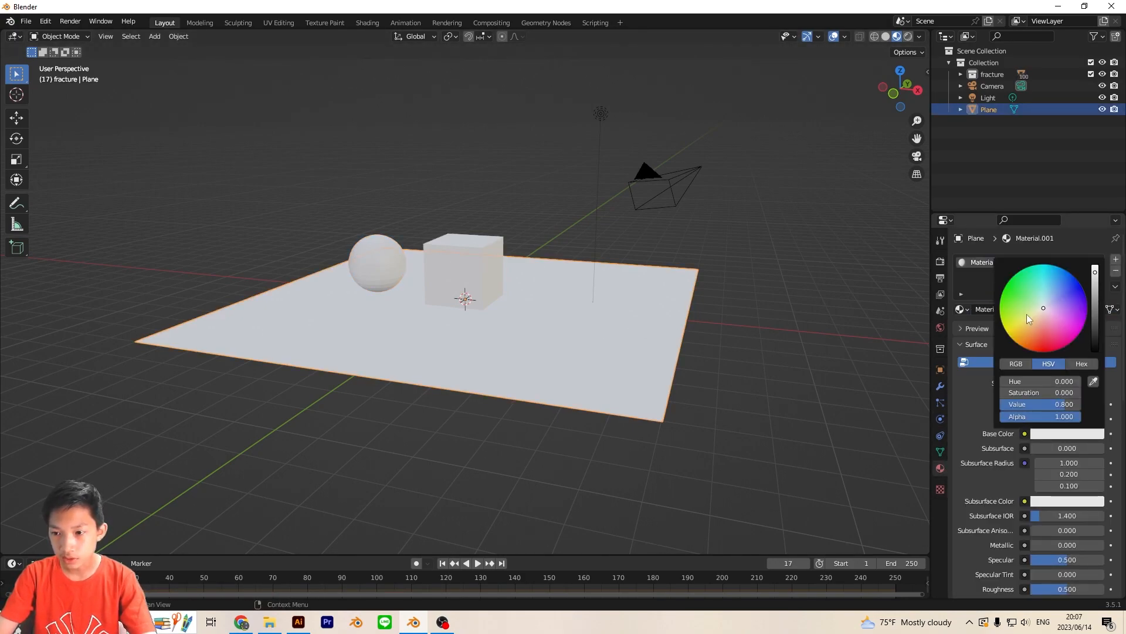
pyautogui.click(1027, 319)
# - Give the sphere a new material with a red base color
pyautogui.click(376, 252)
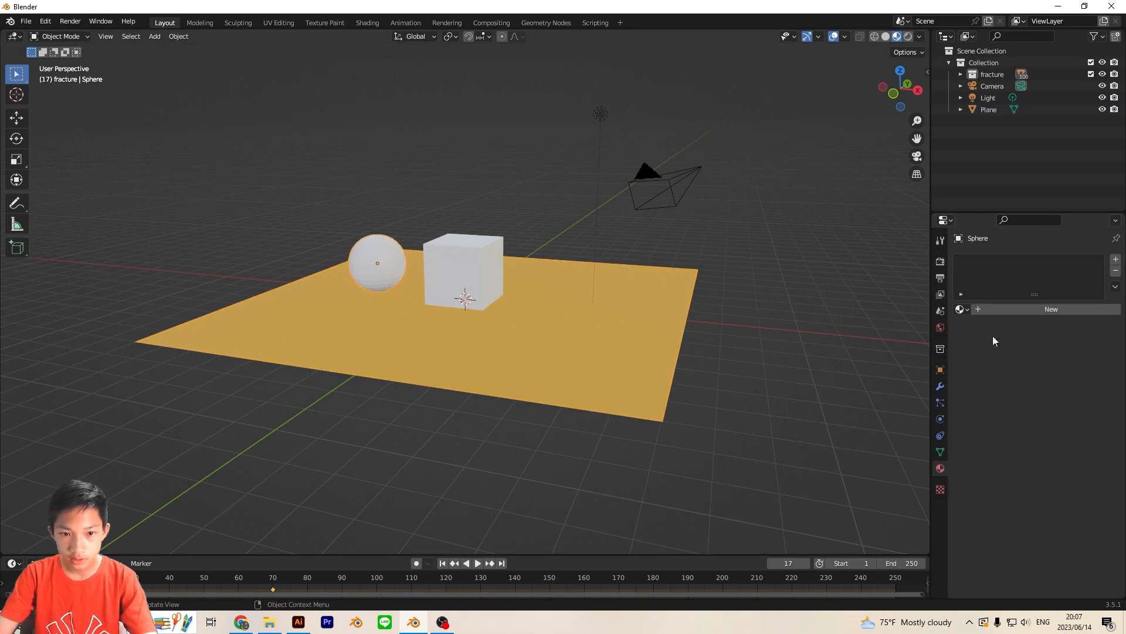
pyautogui.click(974, 309)
pyautogui.click(1067, 434)
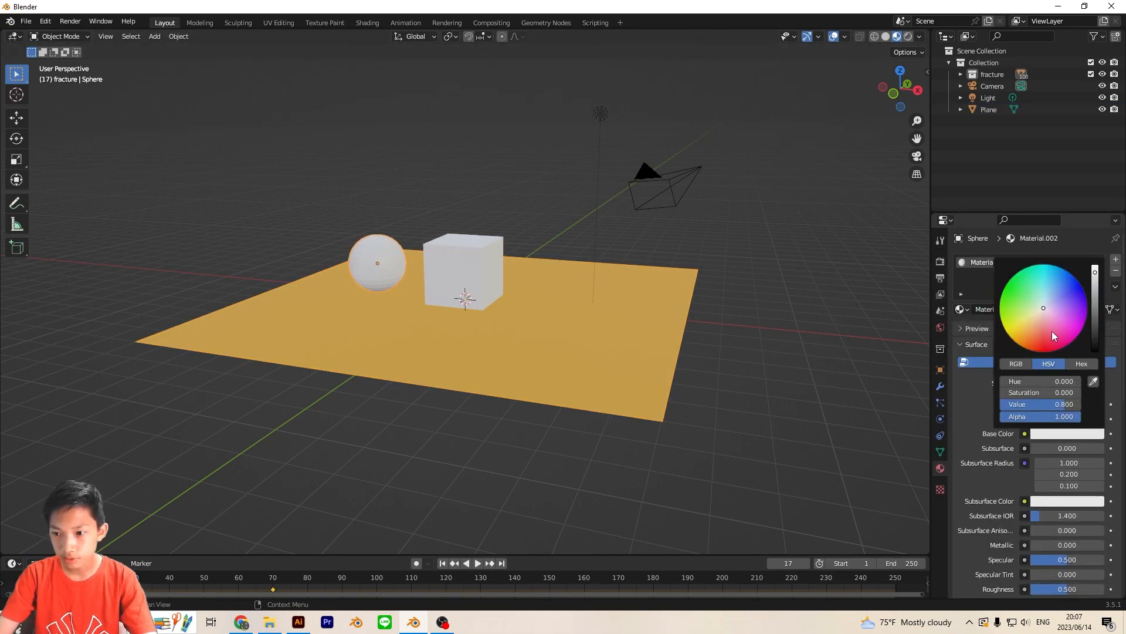
pyautogui.click(1090, 315)
pyautogui.moveTo(822, 258); pyautogui.dragTo(696, 264, button='middle')
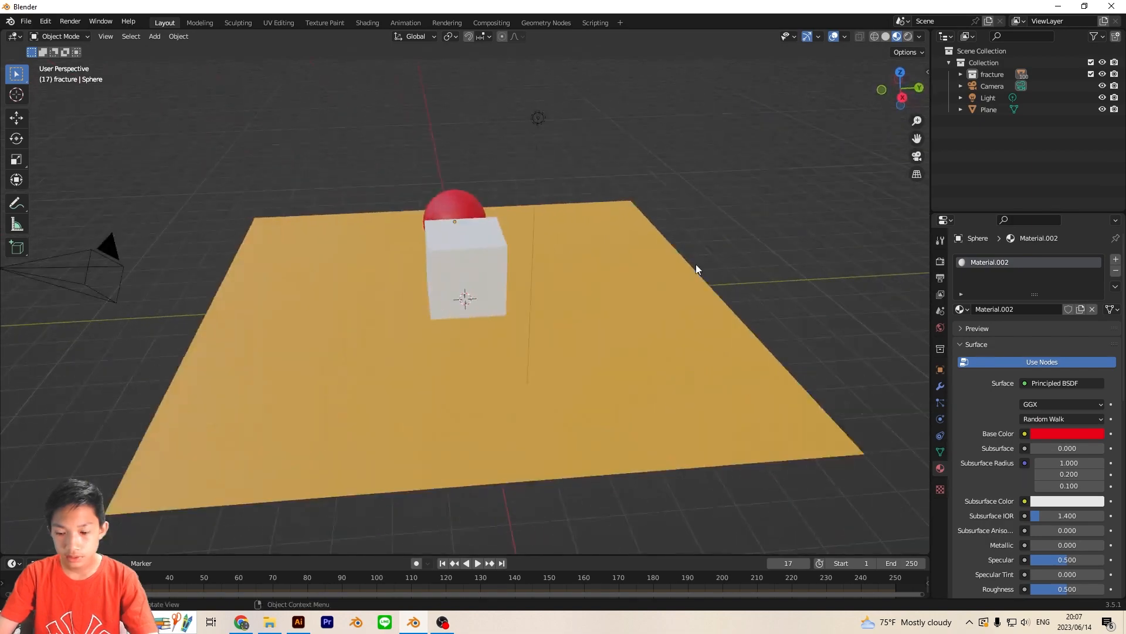
# - Look through the camera and raise it along the Z axis so the sphere and cube fit inside the frame
pyautogui.press('KP_0')
pyautogui.scroll(1, 572, 186)
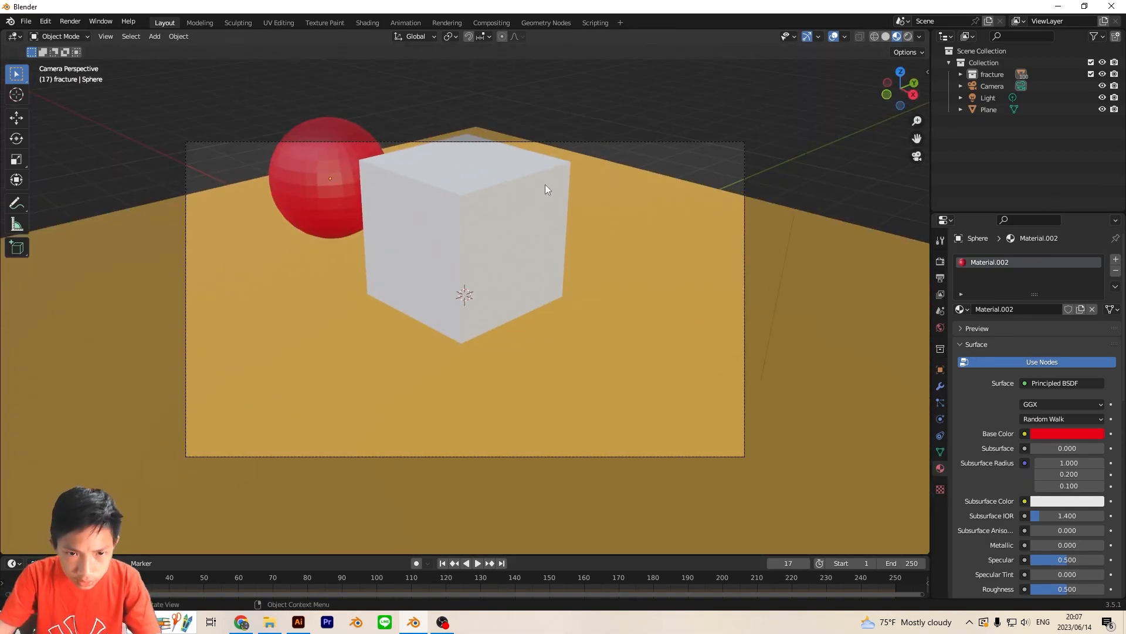
pyautogui.click(426, 143)
pyautogui.press('g')
pyautogui.press('z')
pyautogui.click(495, 562)
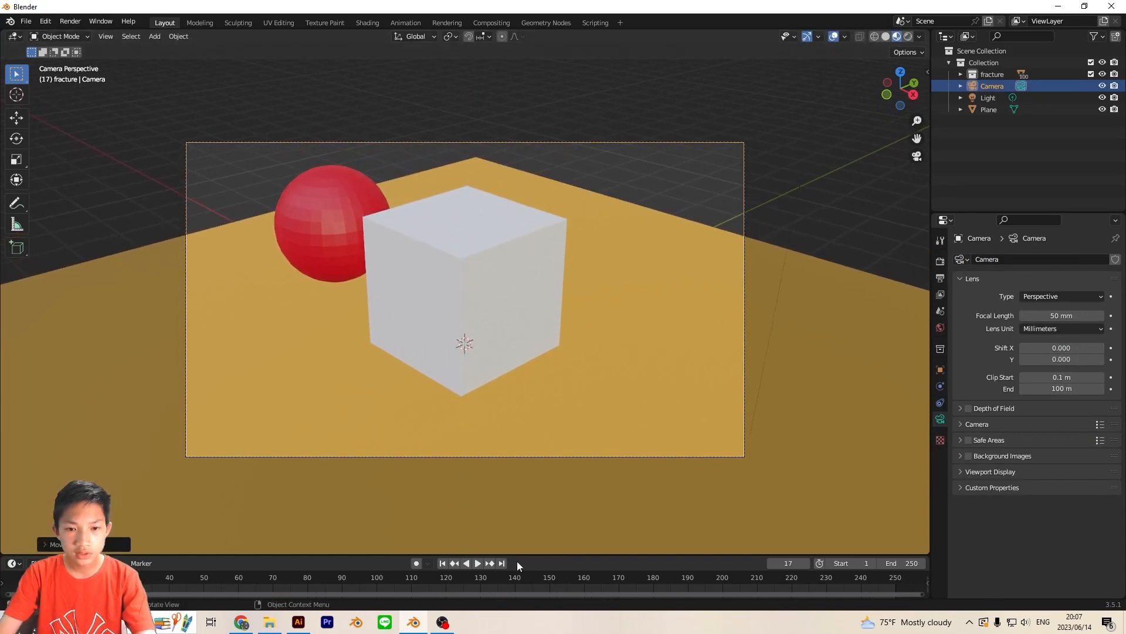
# - Play the smash animation in the camera view, then replay it from the first frame
pyautogui.scroll(-4, 581, 405)
pyautogui.press('space')
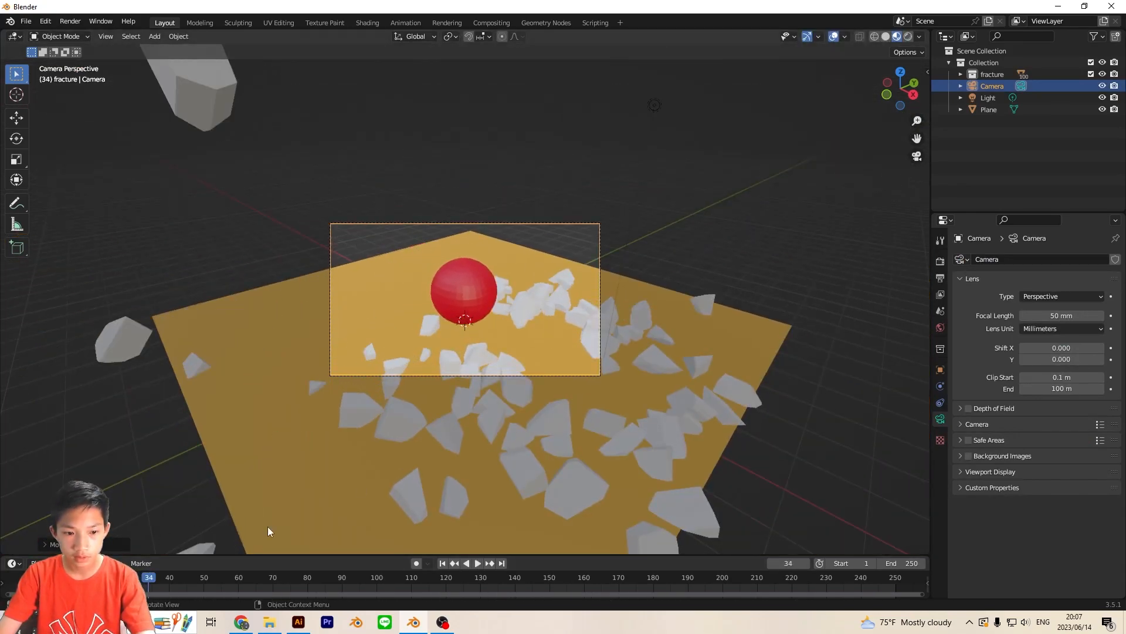
pyautogui.hotkey('shift', 'Left')
pyautogui.press('space')
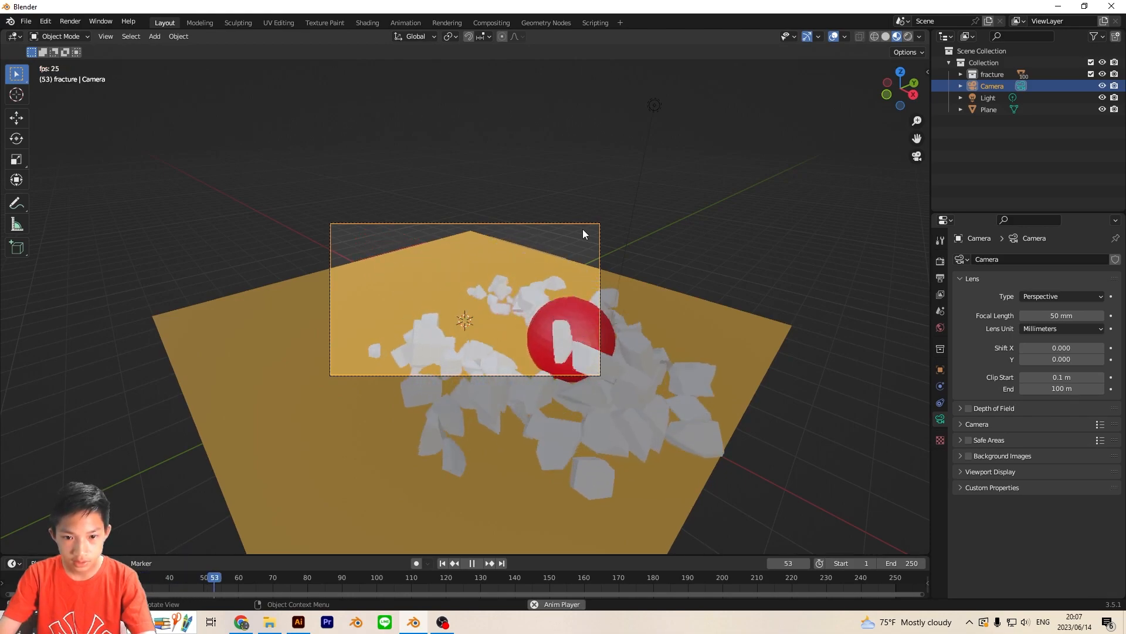
# - Switch the viewport to Rendered shading and replay the smash animation from the start
pyautogui.click(907, 36)
pyautogui.click(468, 596)
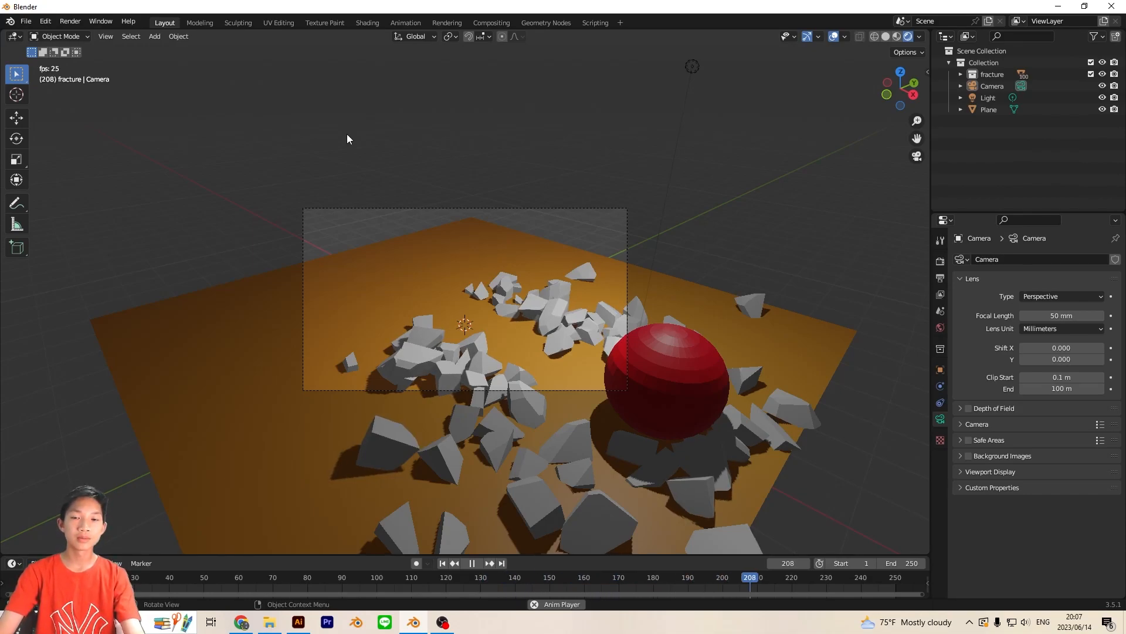
pyautogui.hotkey('shift', 'Left')
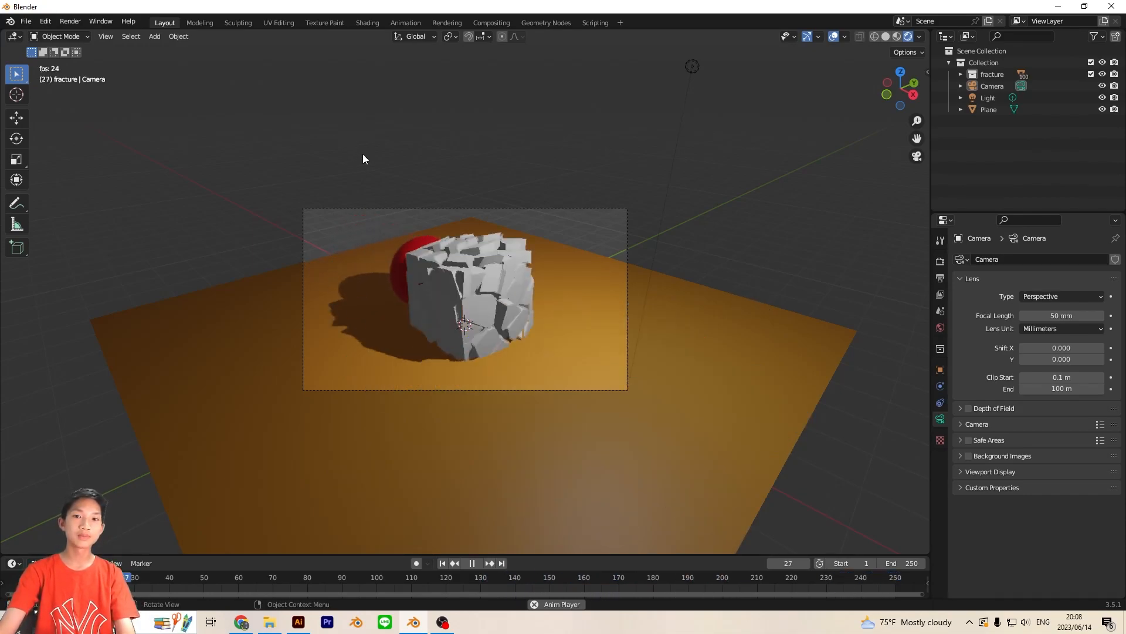